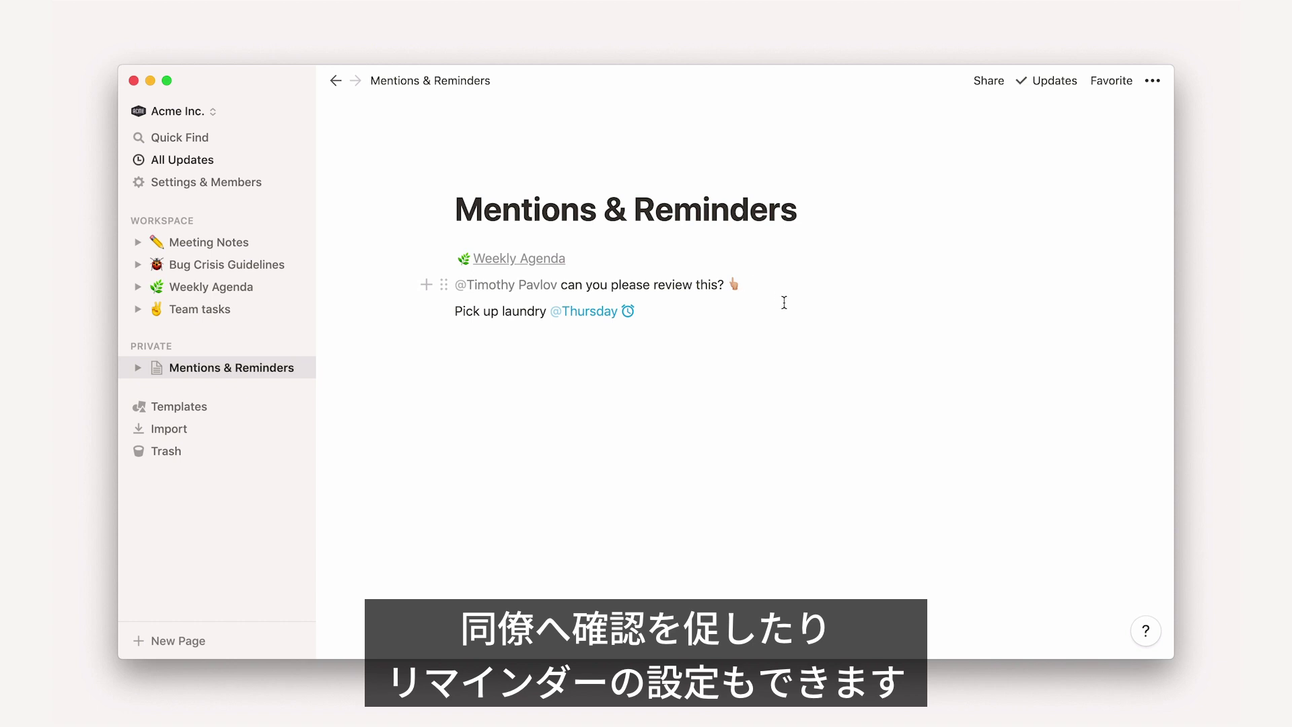
{"action": "left_click", "coordinate": [662, 313]}
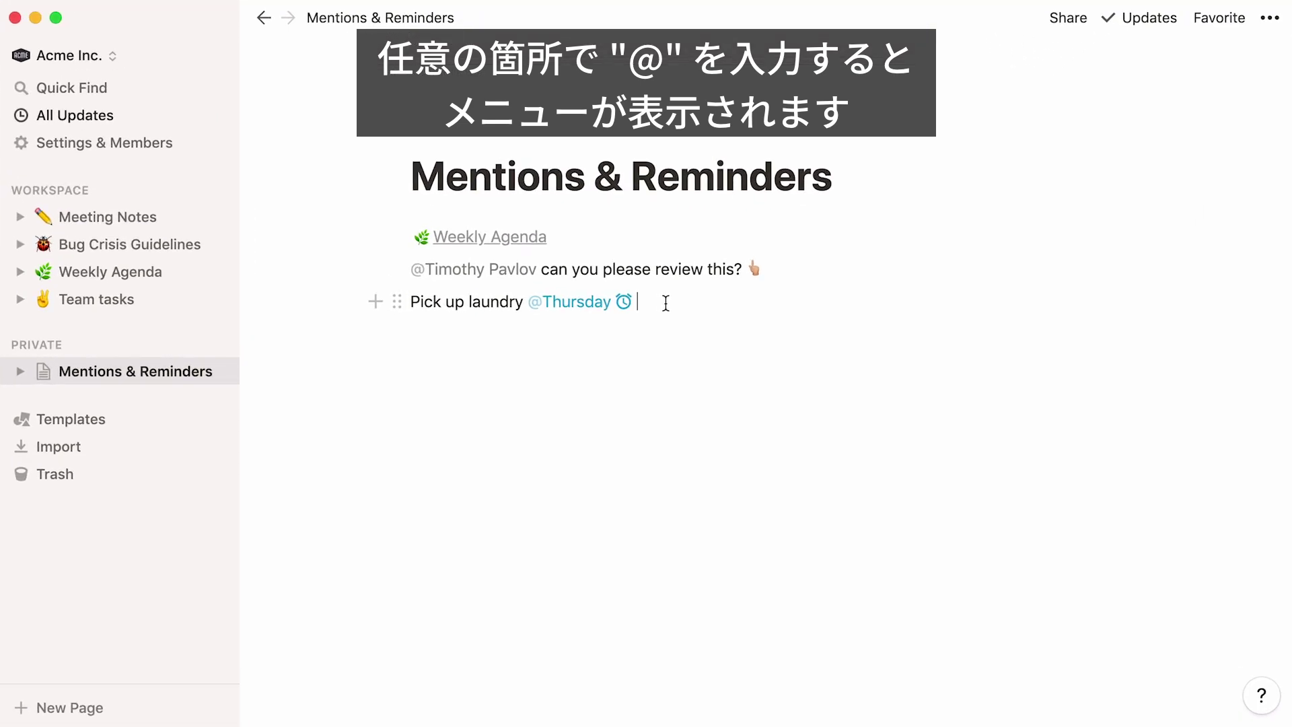
Add a new empty block below the 'Pick up laundry' line
{"action": "key", "text": "Return"}
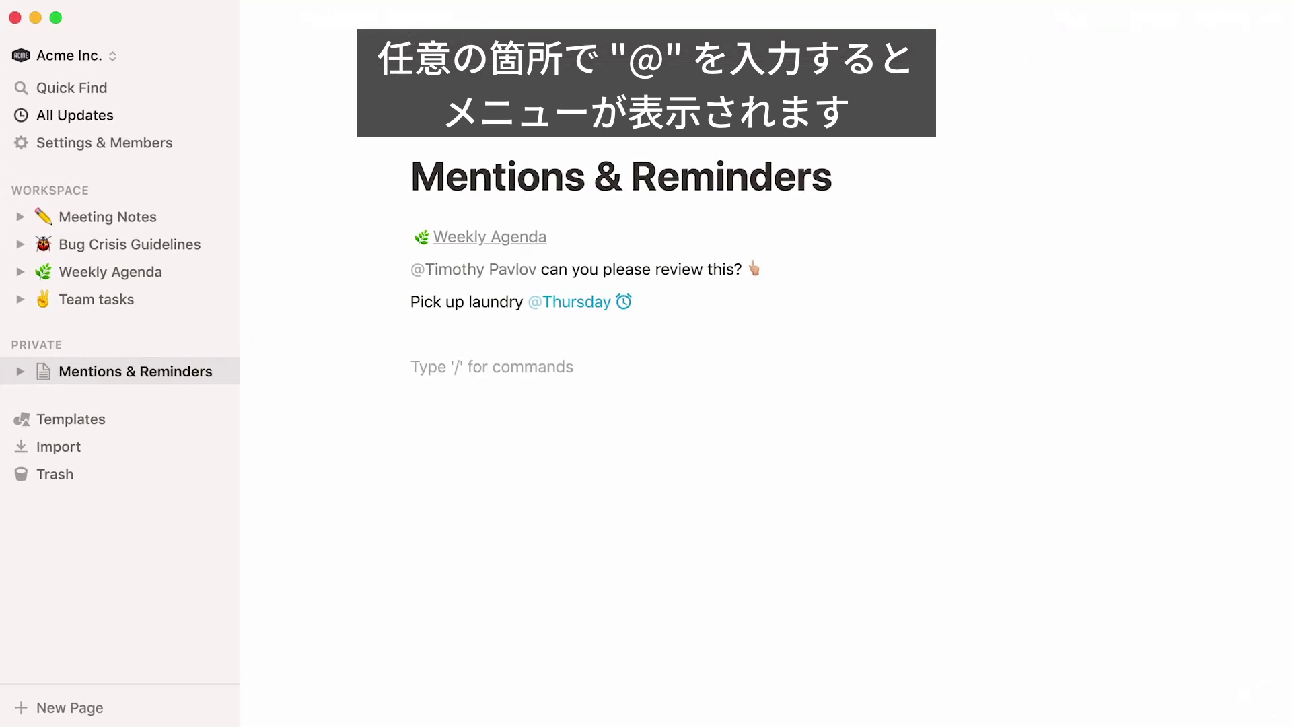
{"action": "type", "text": "@"}
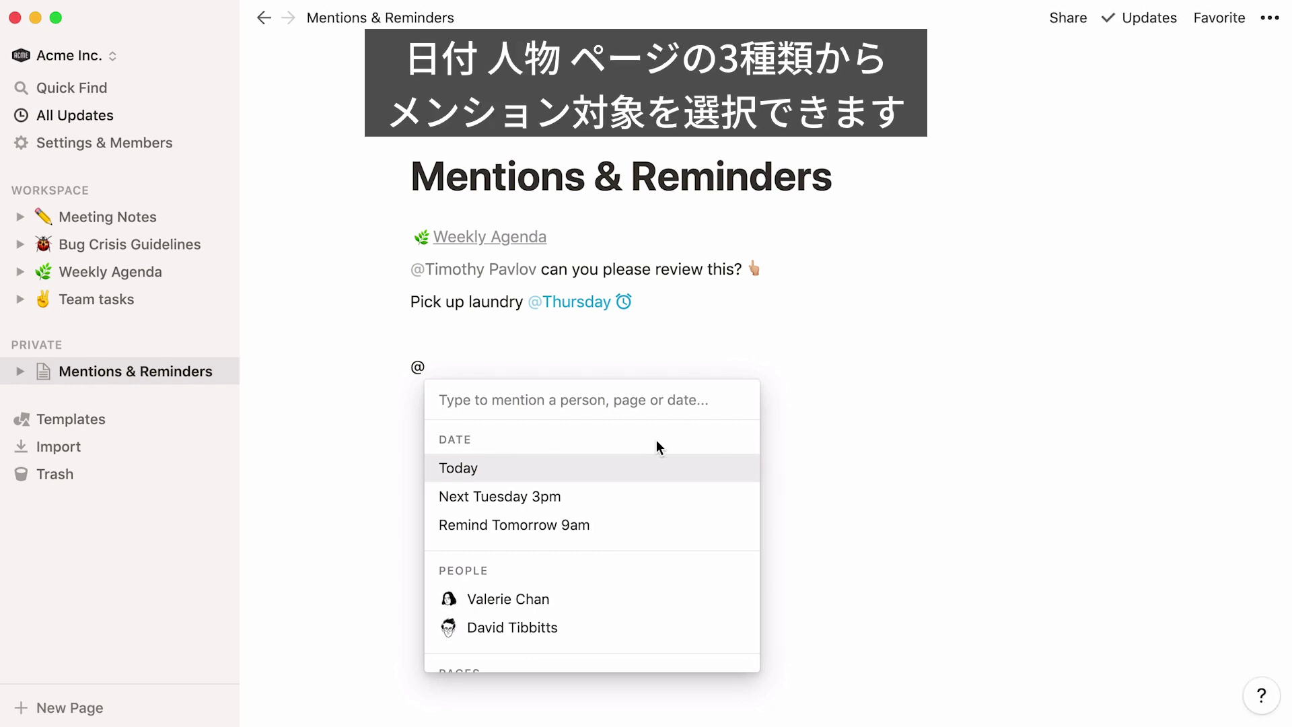
{"action": "scroll", "coordinate": [661, 570], "scroll_direction": "down", "scroll_amount": 2}
{"action": "scroll", "coordinate": [660, 571], "scroll_direction": "down", "scroll_amount": 2}
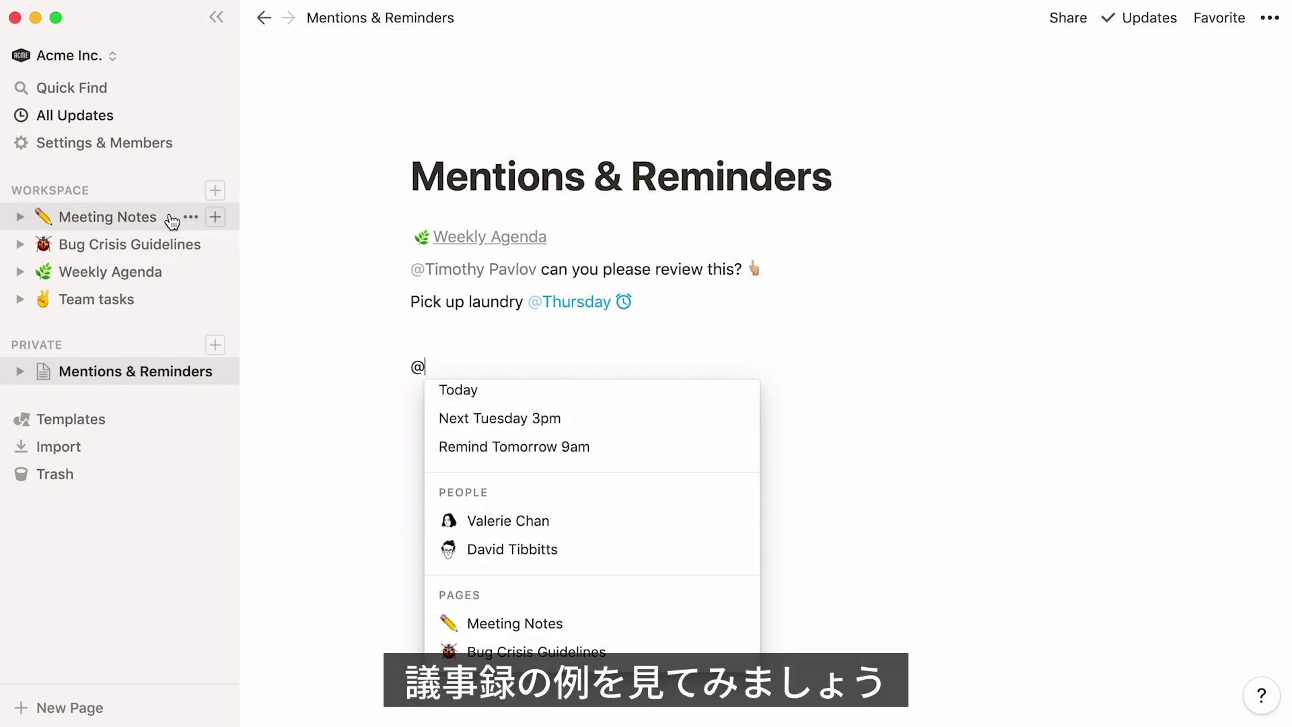
In Weekly Sync 01-08-2020, add a 'Review' to-do mentioning Bug Crisis Guidelines
{"action": "left_click", "coordinate": [172, 219]}
{"action": "left_click", "coordinate": [377, 253]}
{"action": "left_click", "coordinate": [266, 103]}
{"action": "scroll", "coordinate": [266, 101], "scroll_direction": "down", "scroll_amount": 3}
{"action": "scroll", "coordinate": [266, 102], "scroll_direction": "down", "scroll_amount": 2}
{"action": "scroll", "coordinate": [266, 101], "scroll_direction": "down", "scroll_amount": 3}
{"action": "scroll", "coordinate": [266, 101], "scroll_direction": "down", "scroll_amount": 2}
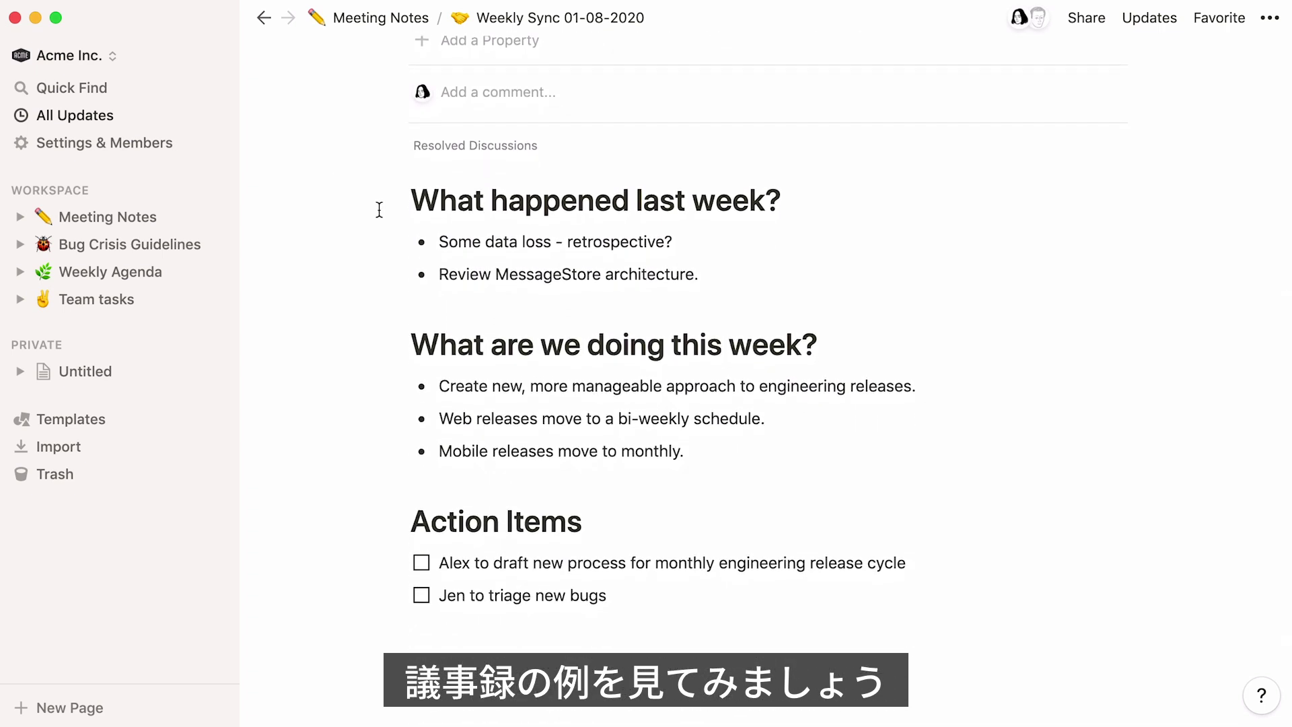
{"action": "left_click", "coordinate": [626, 595]}
{"action": "key", "text": "Return"}
{"action": "type", "text": "Review @b"}
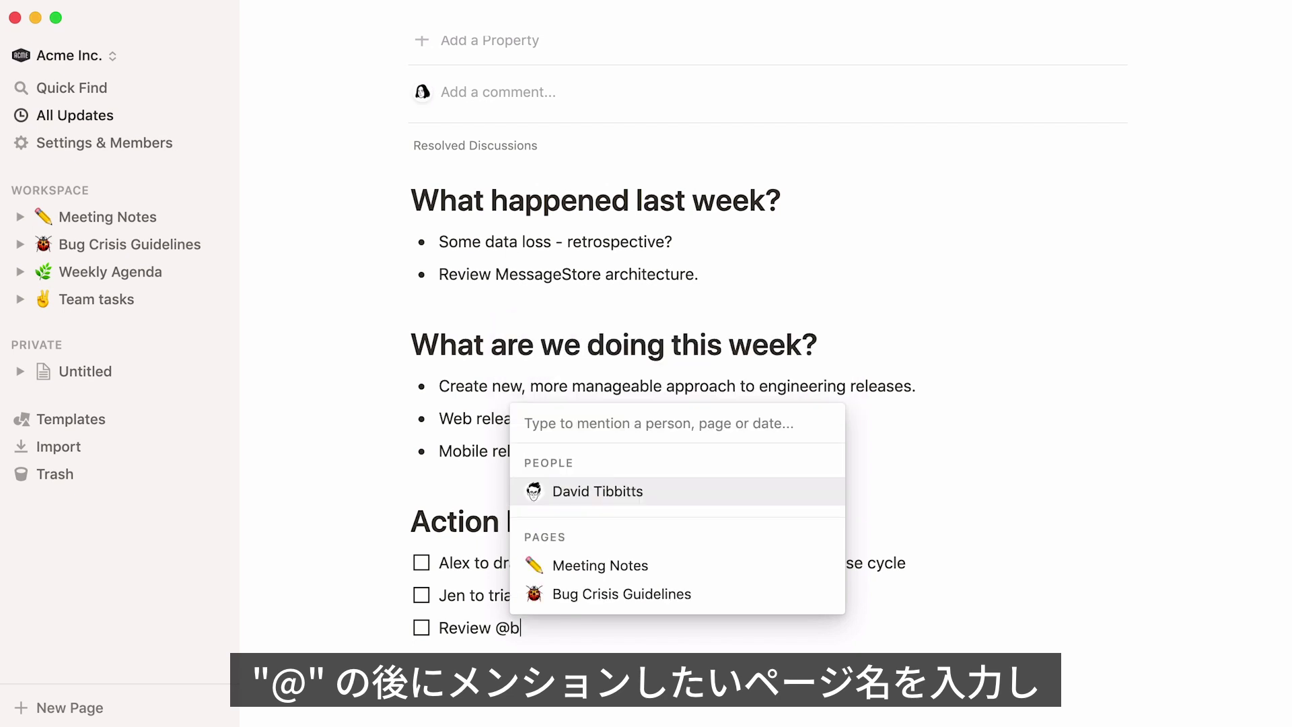
{"action": "type", "text": "ug"}
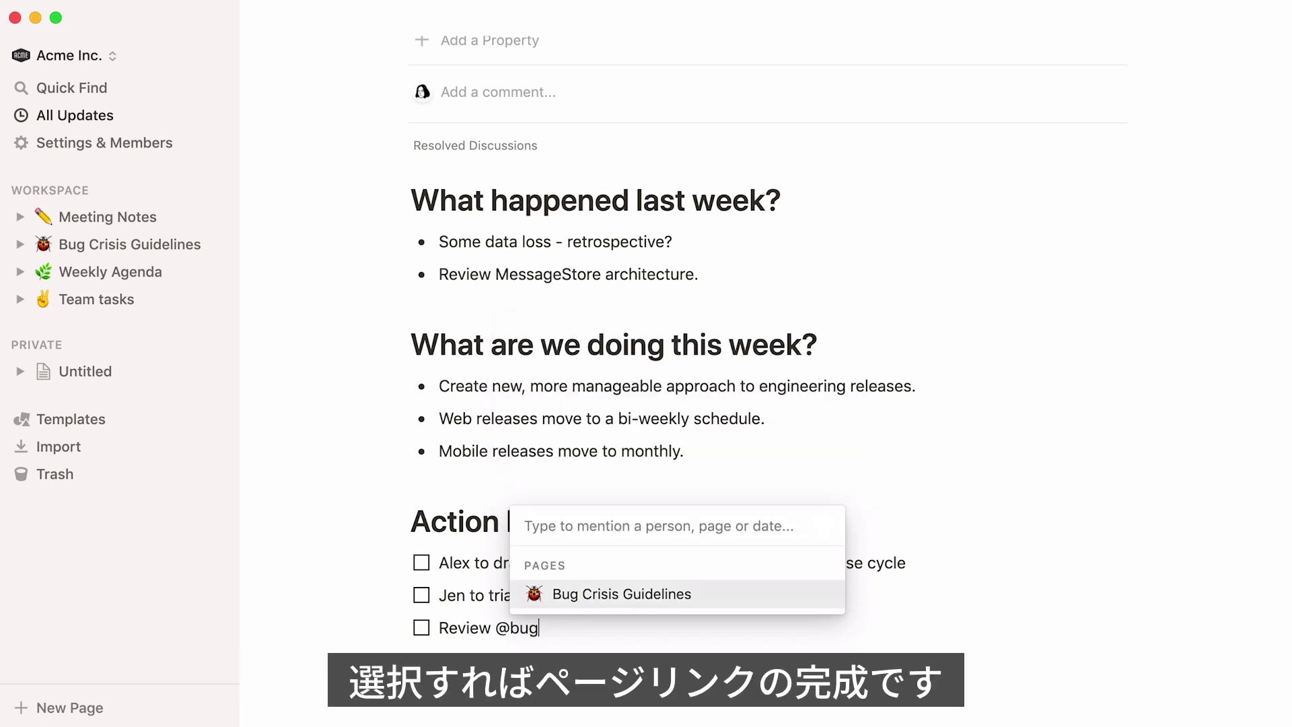
{"action": "left_click", "coordinate": [787, 597]}
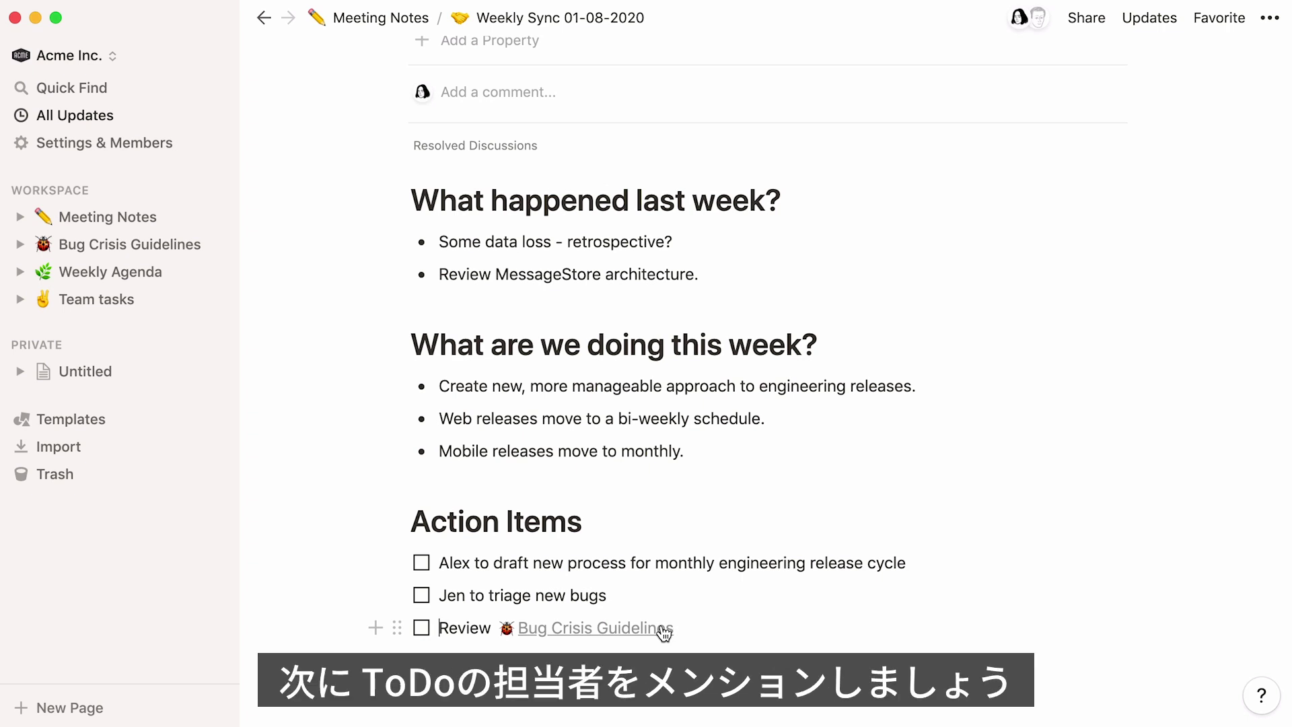
{"action": "key", "text": "Home"}
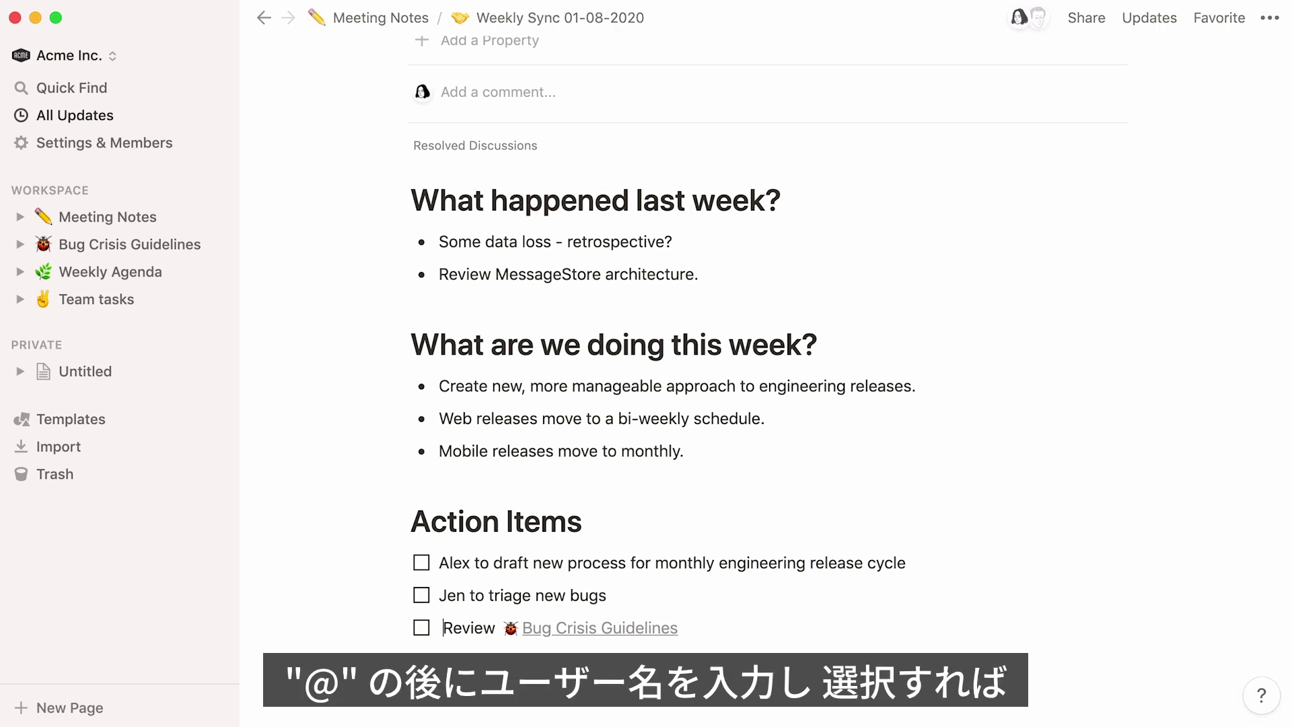
{"action": "type", "text": "@ "}
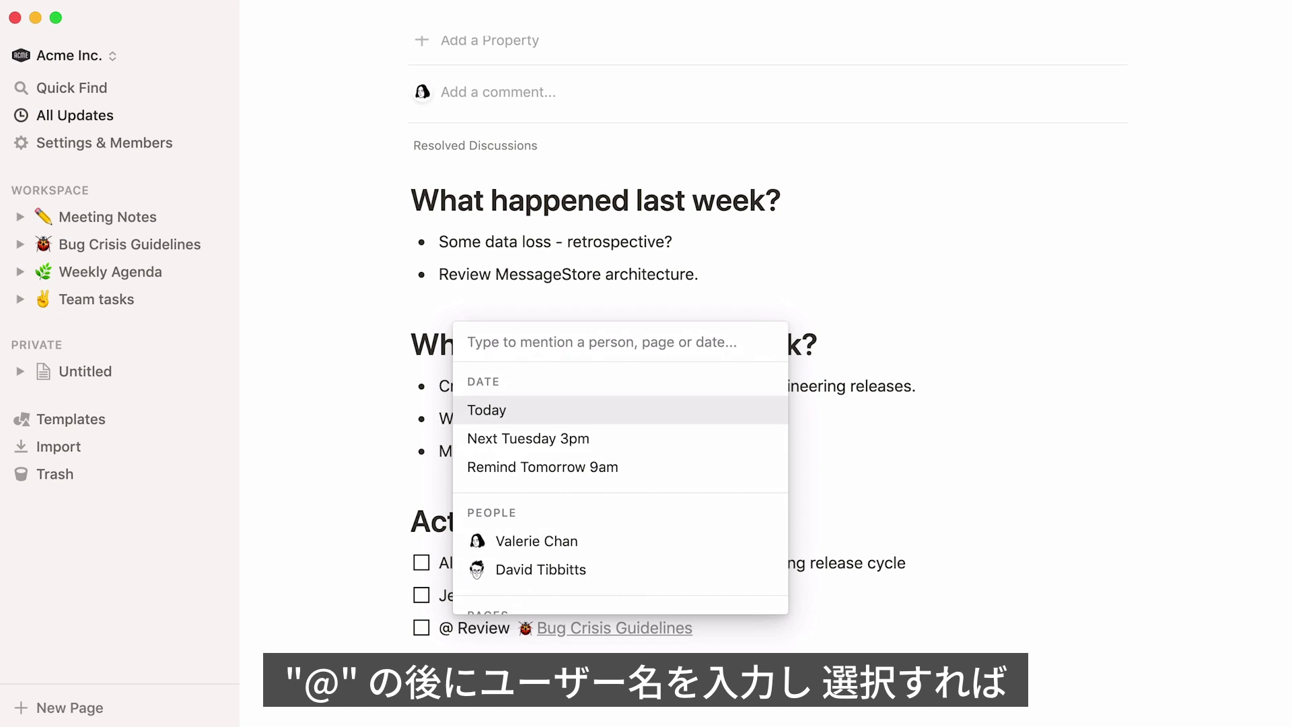
{"action": "type", "text": "va"}
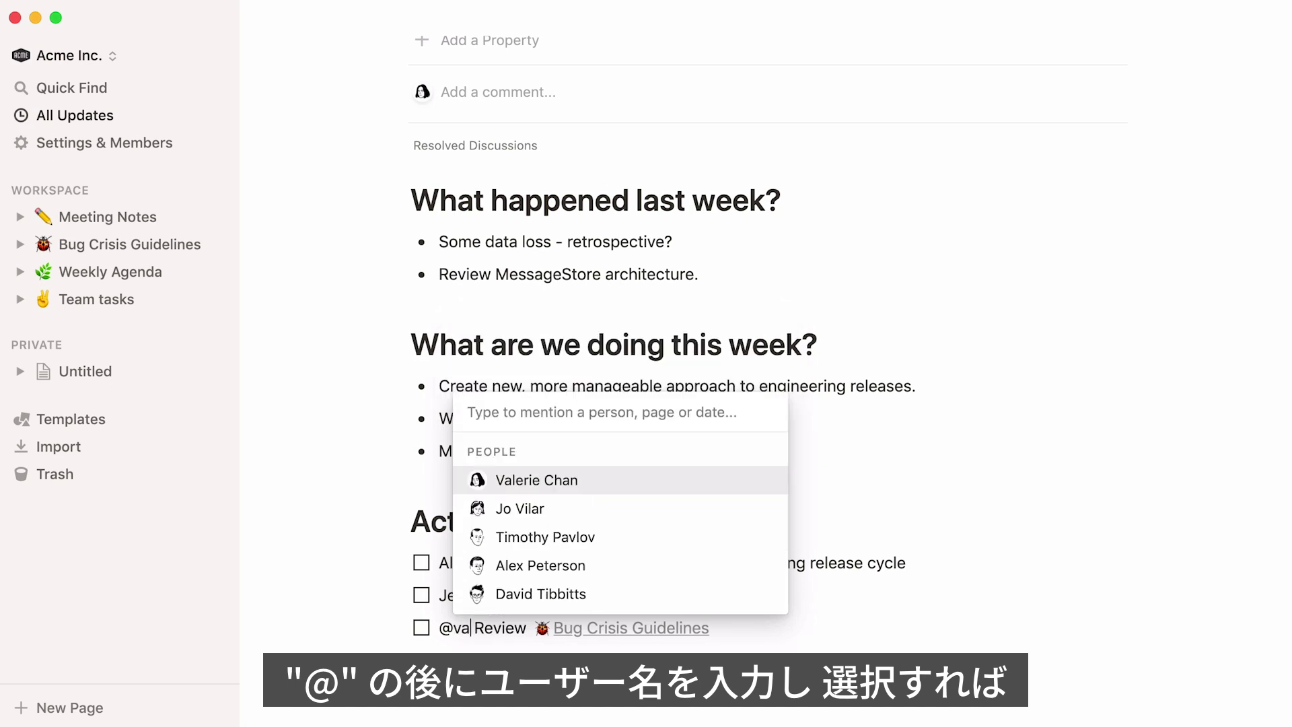
{"action": "type", "text": "l"}
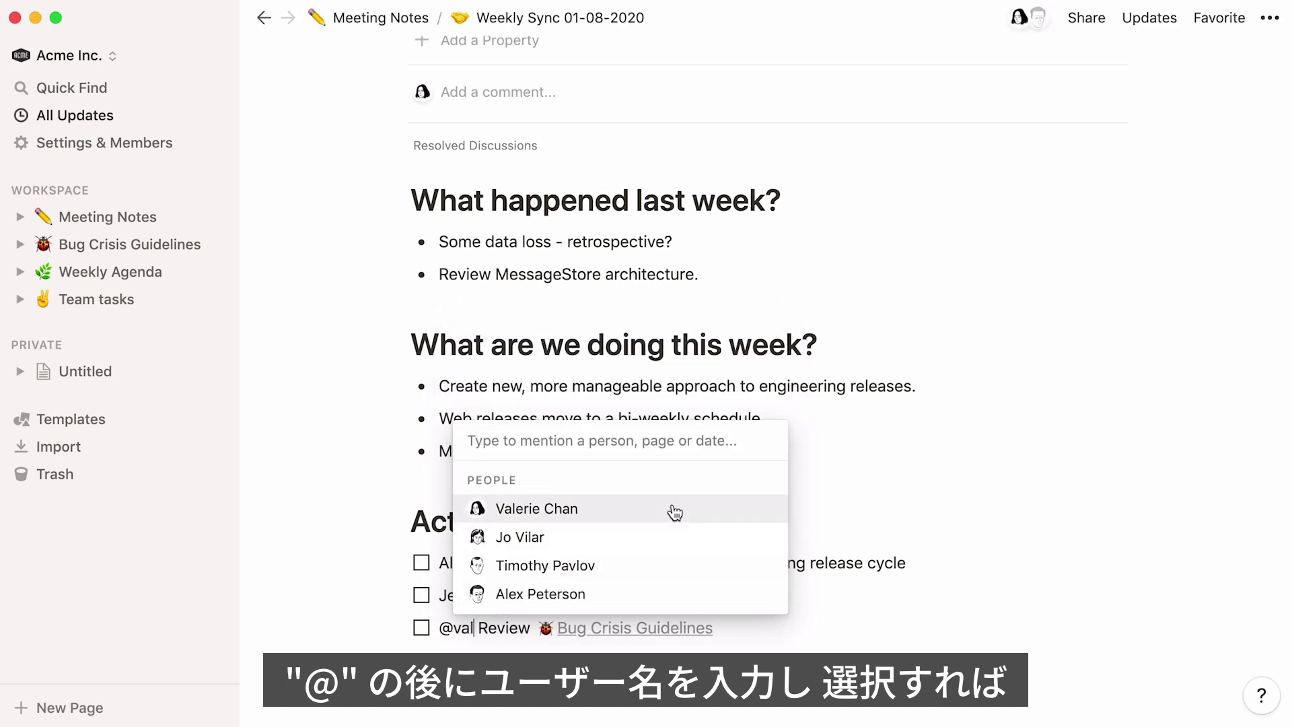
{"action": "left_click", "coordinate": [674, 512]}
{"action": "type", "text": "to"}
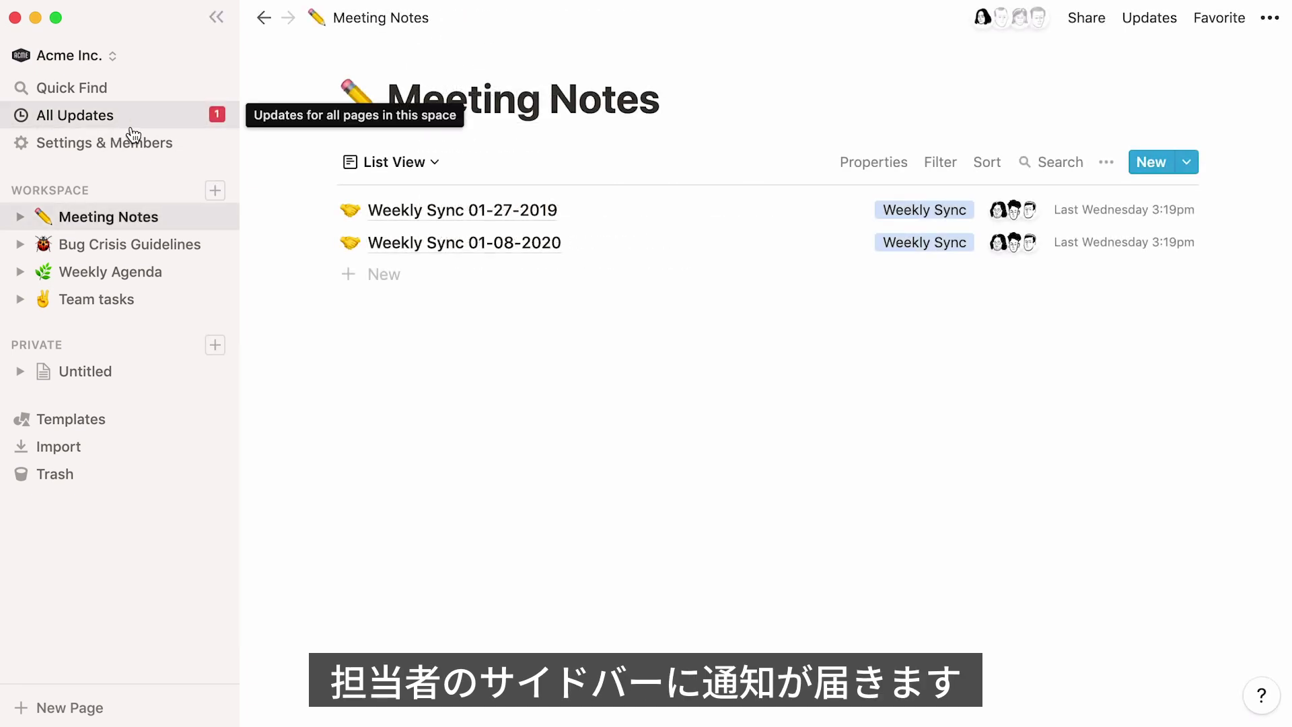
{"action": "left_click", "coordinate": [138, 127]}
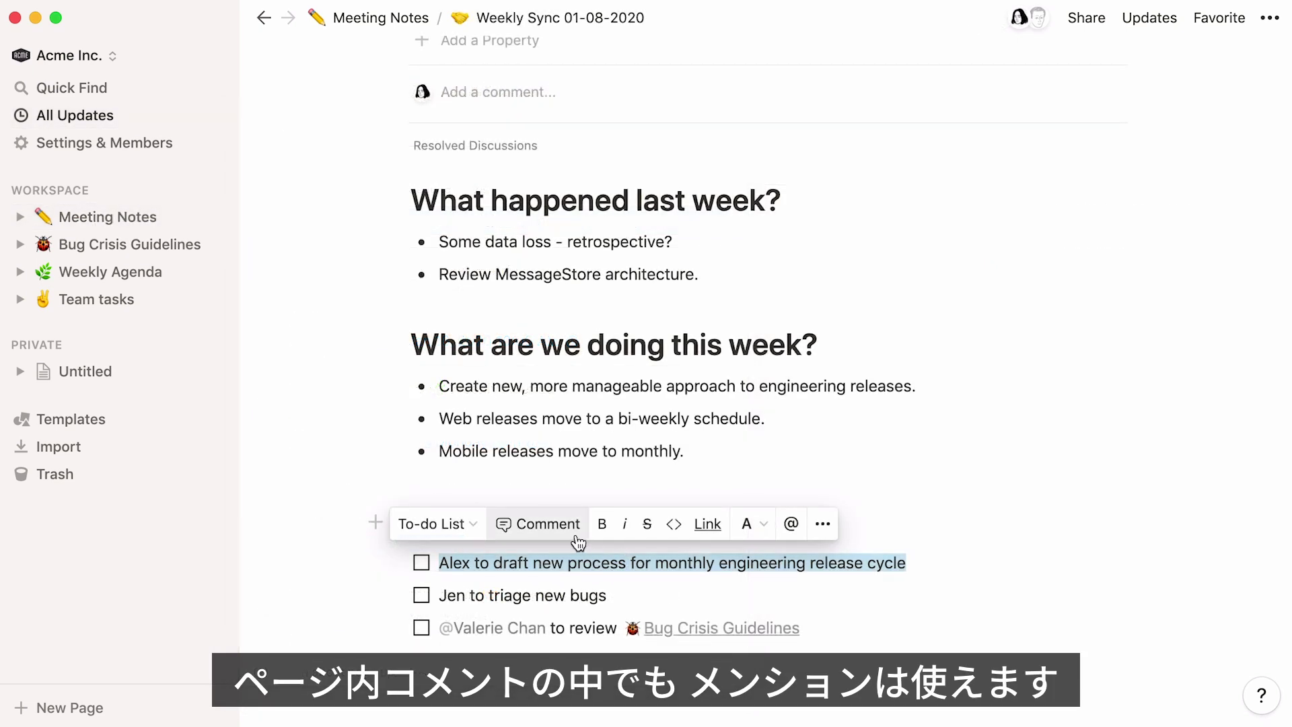
{"action": "left_click", "coordinate": [578, 544]}
{"action": "type", "text": "@"}
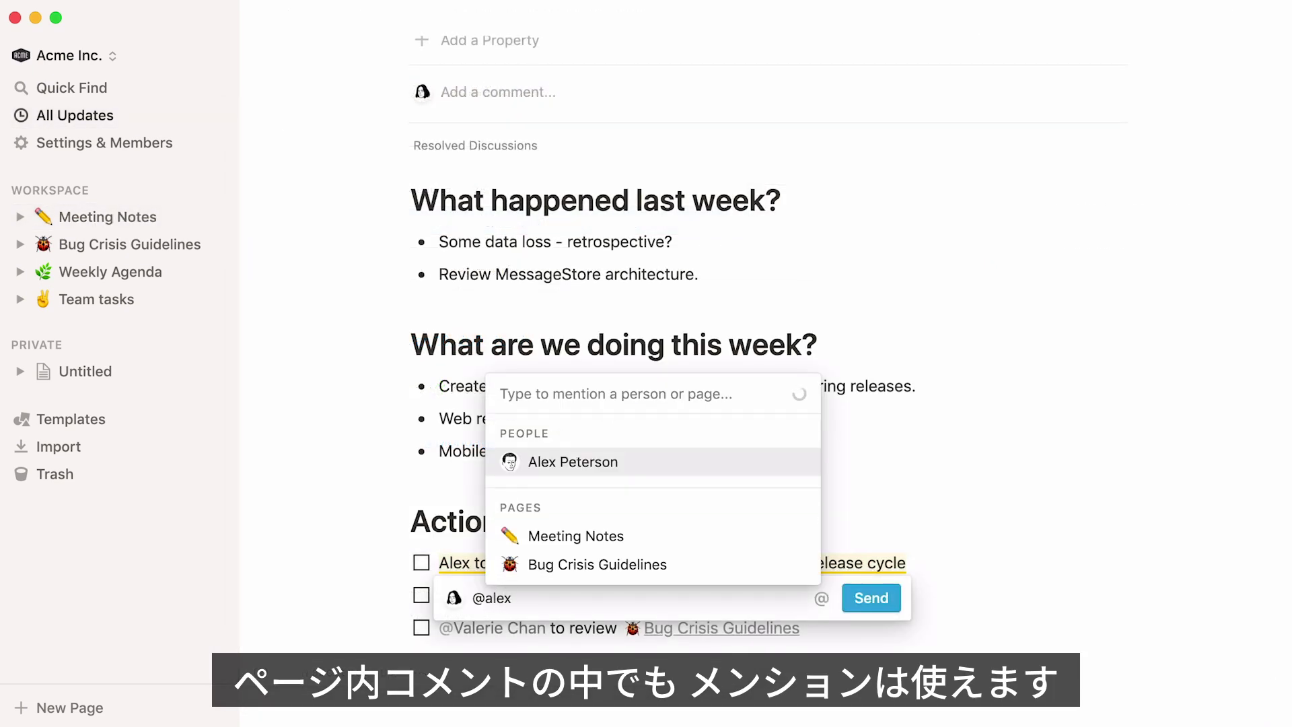
{"action": "type", "text": "alex"}
{"action": "left_click", "coordinate": [618, 566]}
{"action": "type", "text": "when do you think you can get this ready by?"}
{"action": "left_click", "coordinate": [886, 596]}
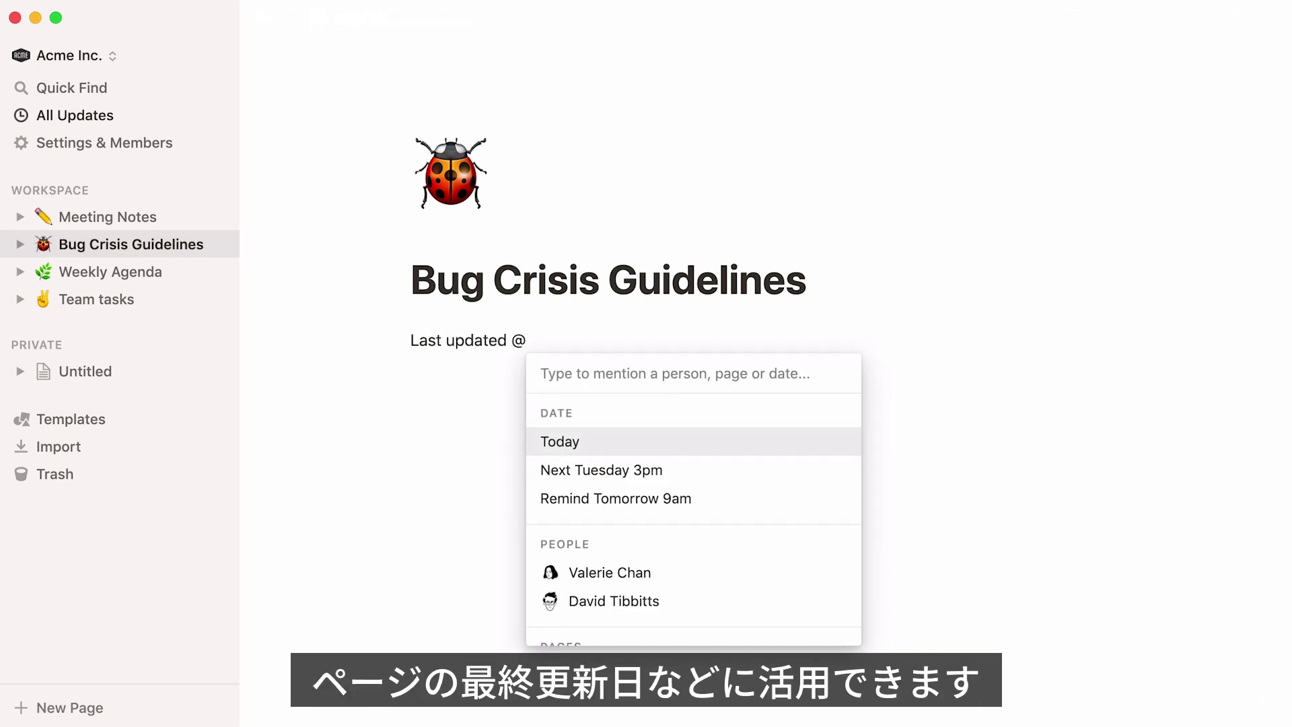
{"action": "type", "text": "1/03"}
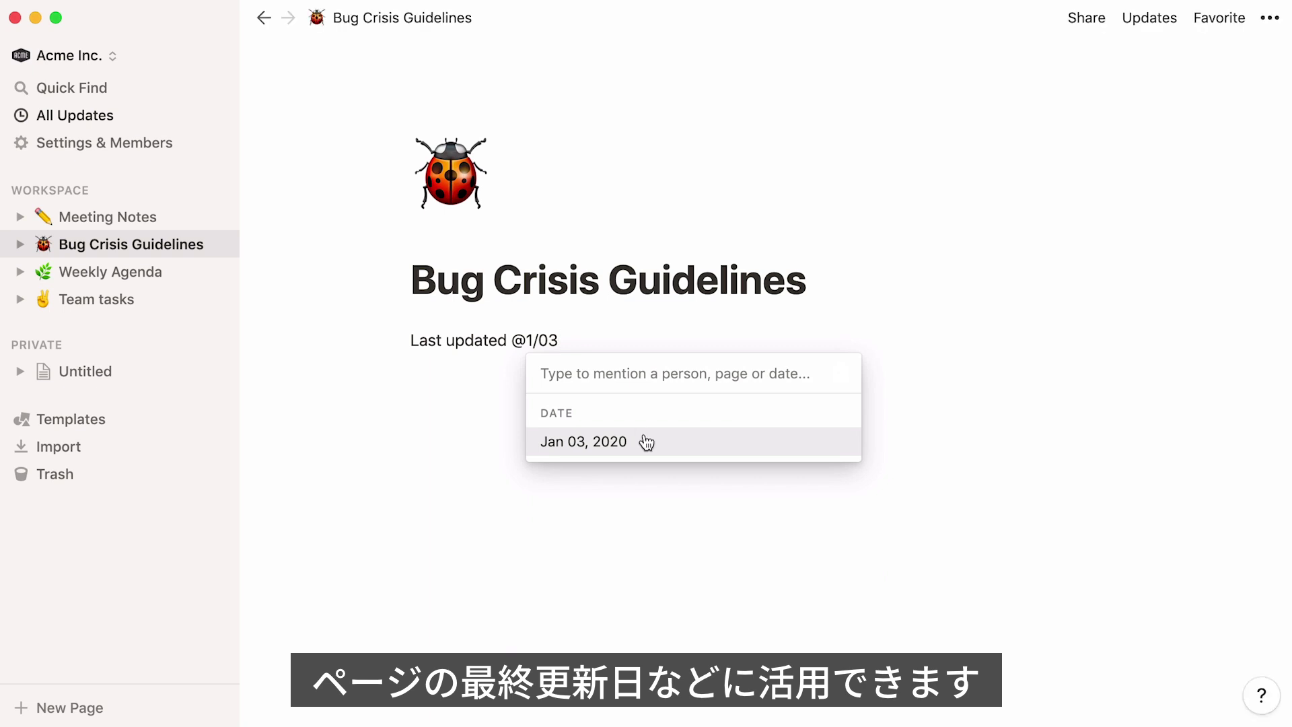
Add a date mention after 'Last updated', trying Jan 03, 2020 before settling on Yesterday
{"action": "left_click", "coordinate": [653, 456]}
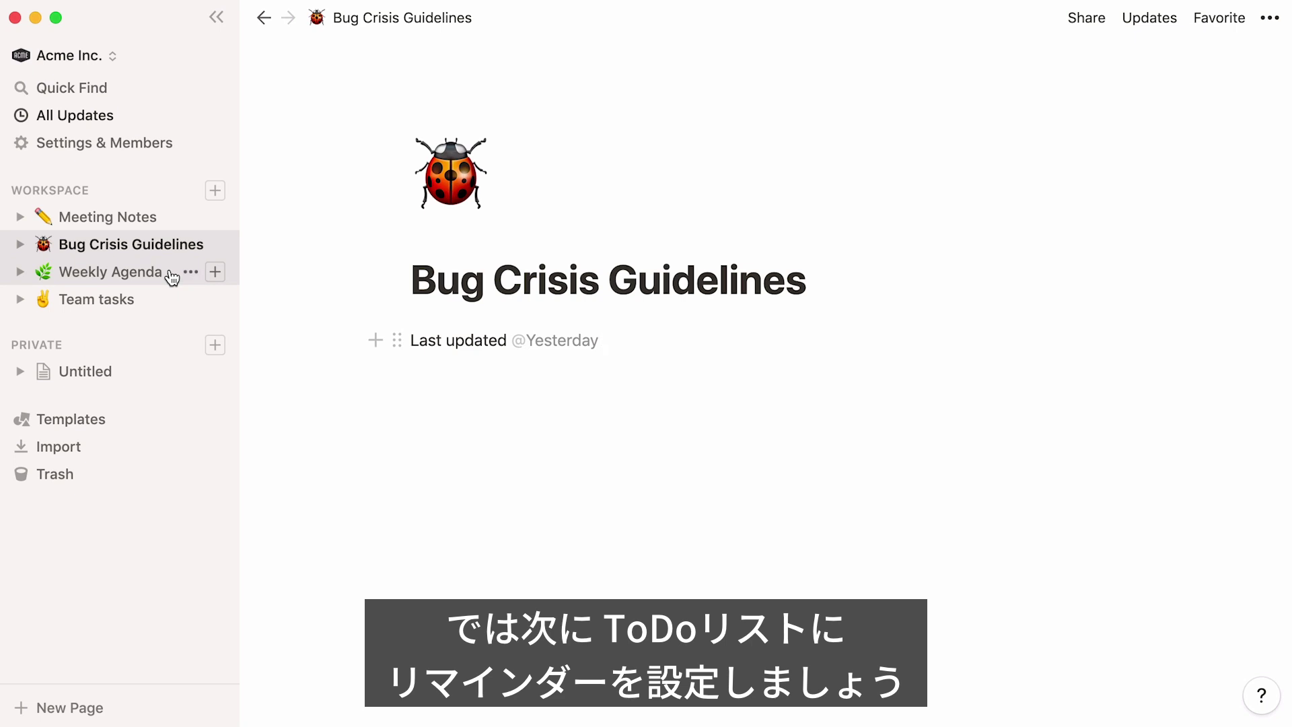
{"action": "left_click", "coordinate": [111, 272]}
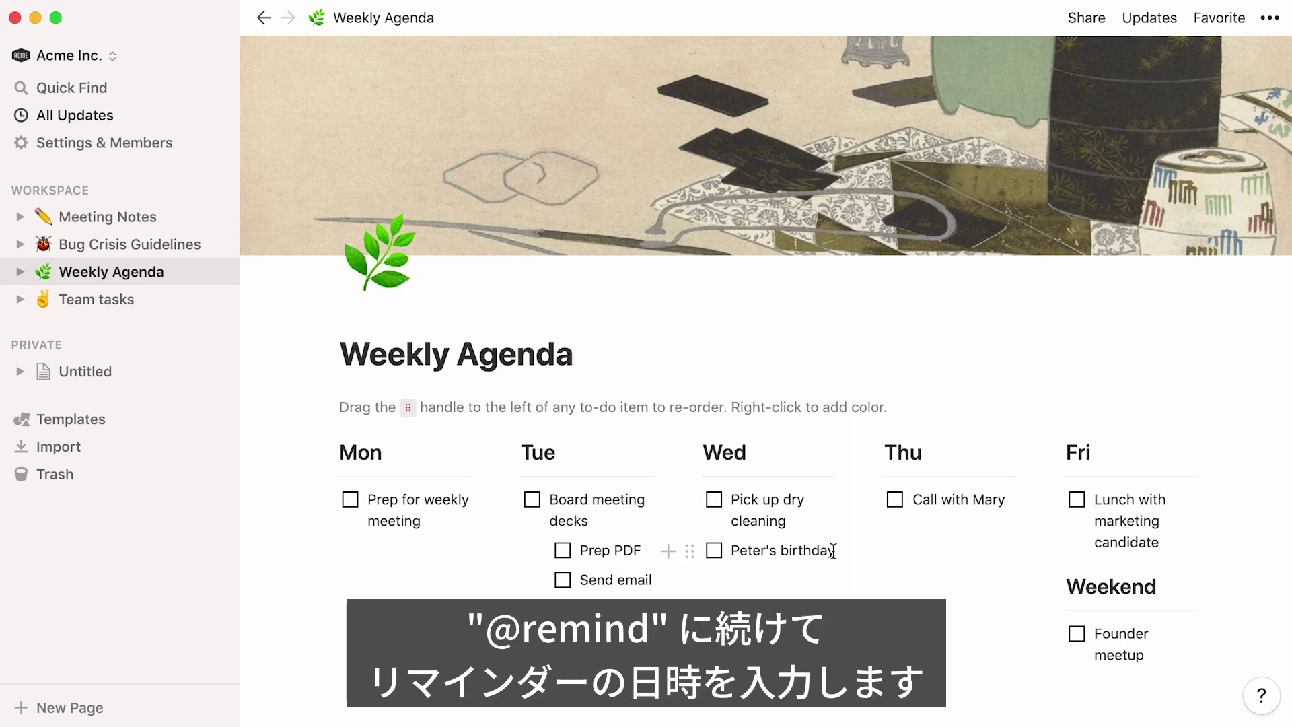
{"action": "left_click", "coordinate": [833, 551]}
{"action": "type", "text": "@"}
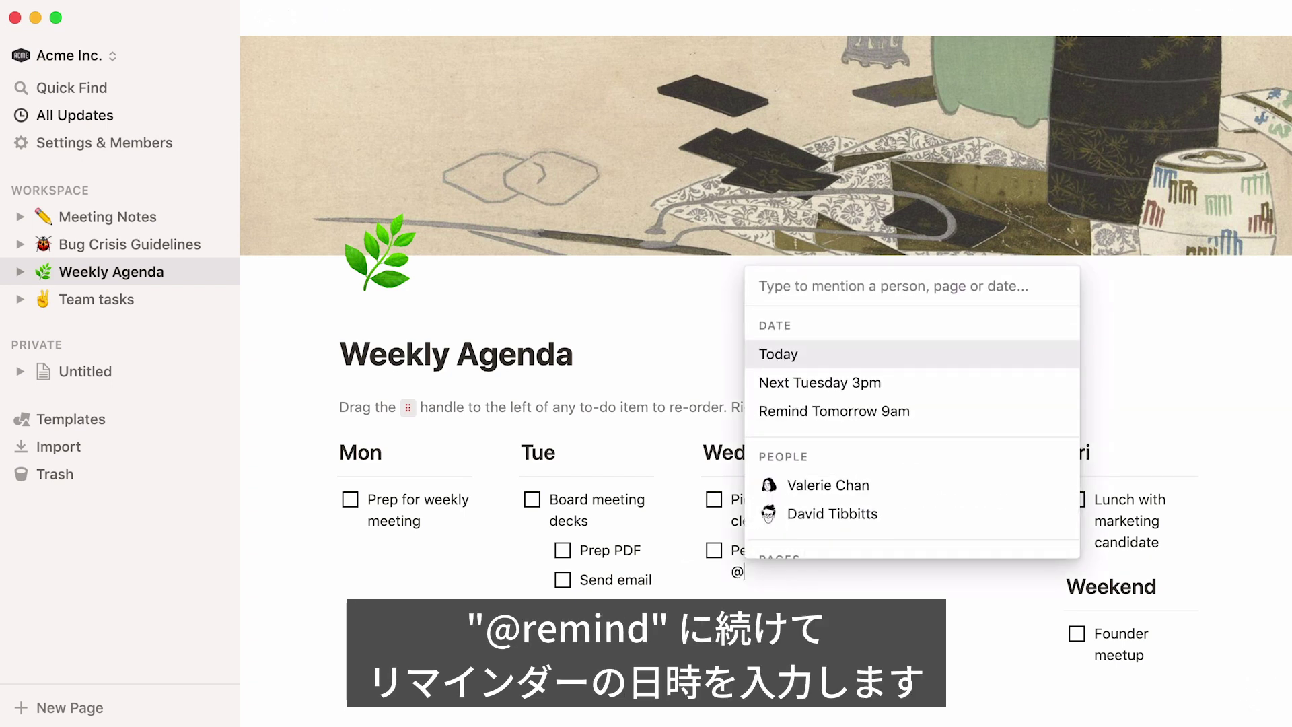
{"action": "type", "text": "remind"}
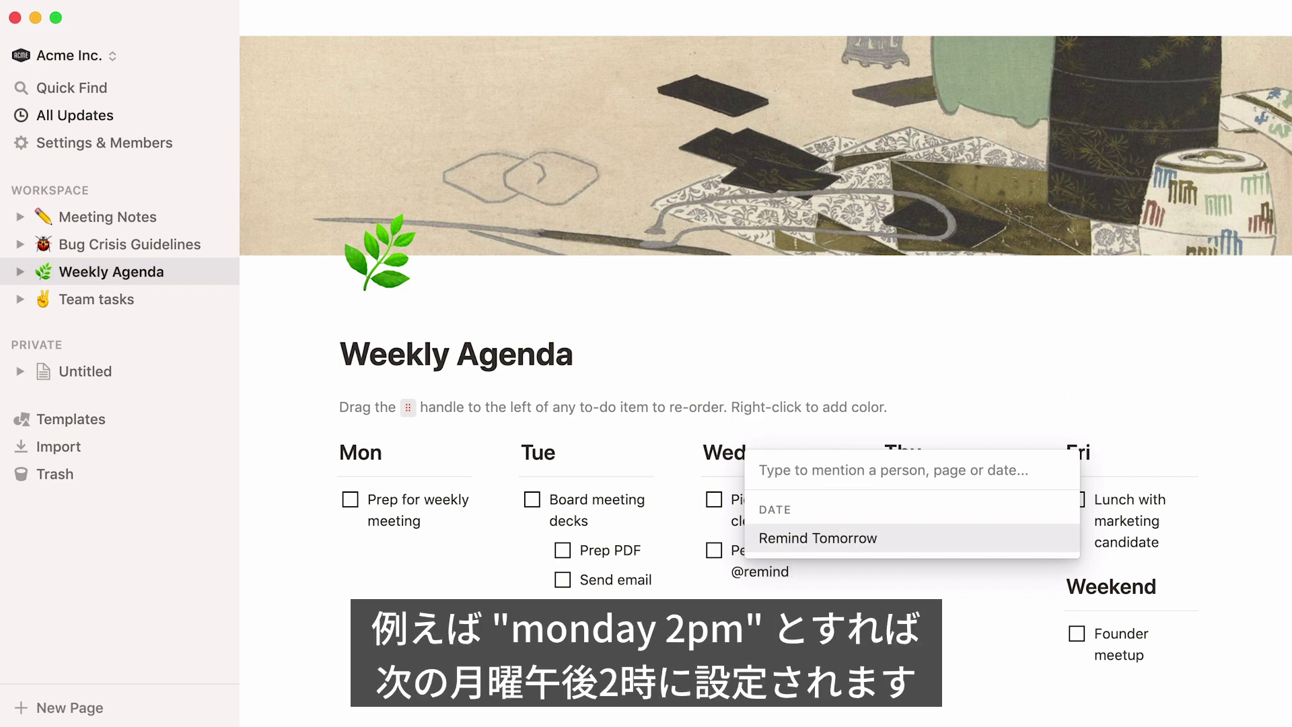
{"action": "type", "text": " monday 2pm"}
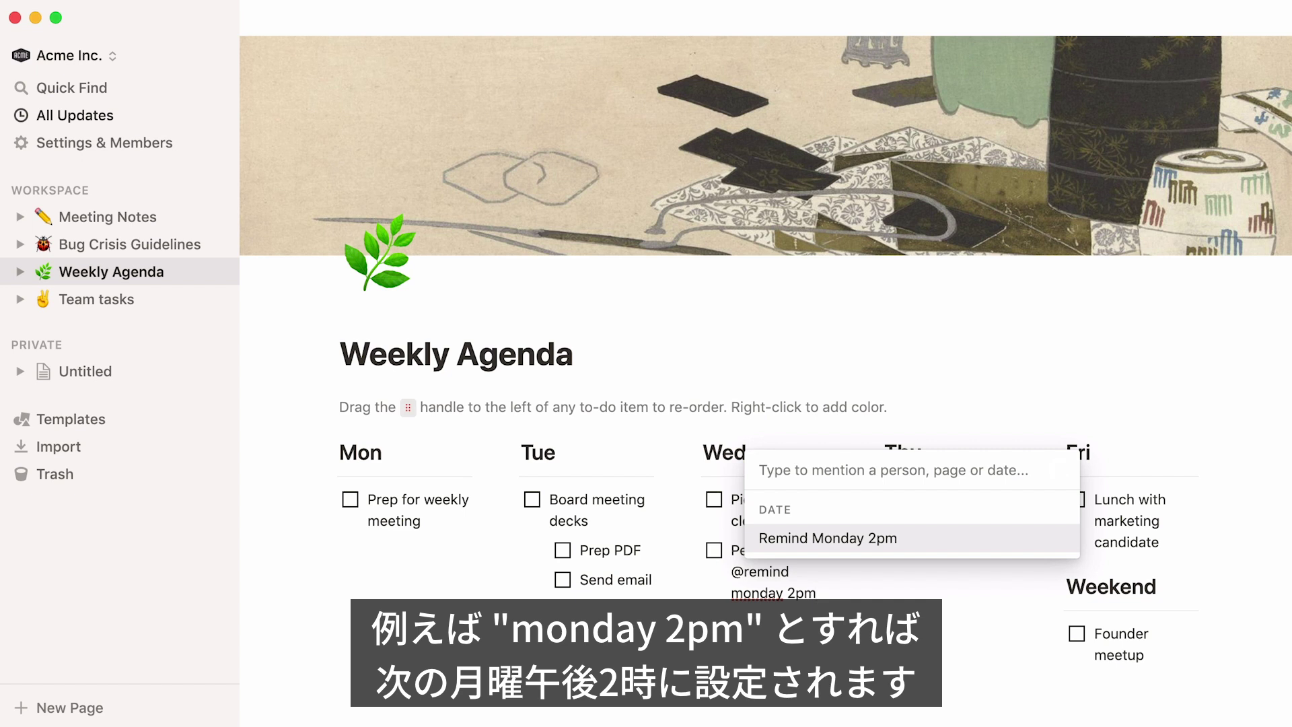
{"action": "key", "text": "Return"}
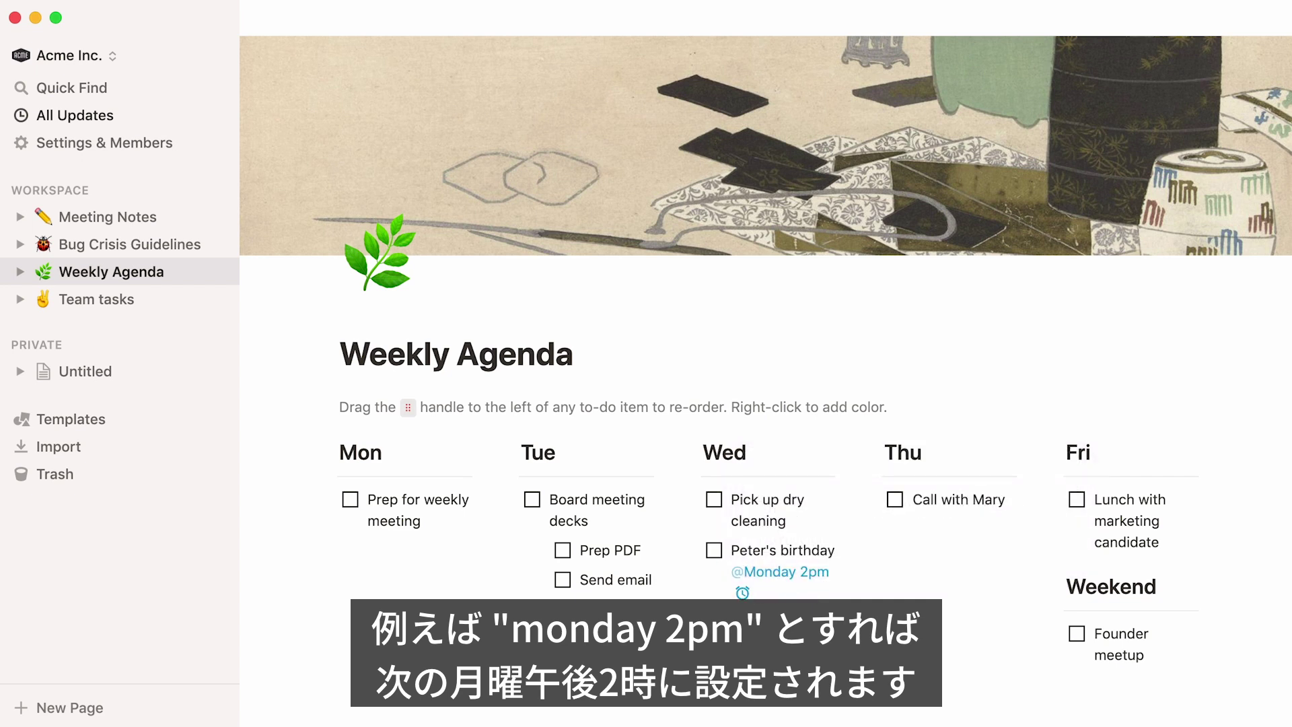
{"action": "mouse_move", "coordinate": [859, 542]}
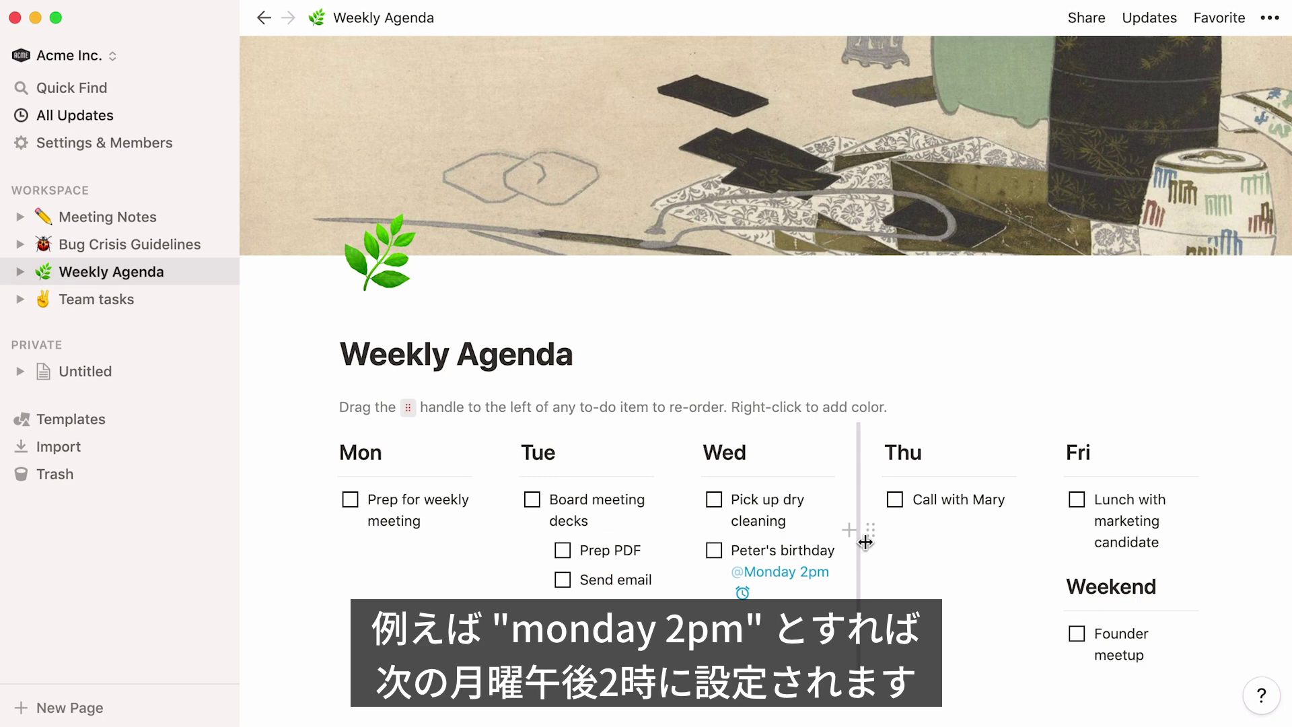
Review the Monday 2pm reminder's timing choices, then go to the Team tasks database
{"action": "left_click", "coordinate": [821, 578]}
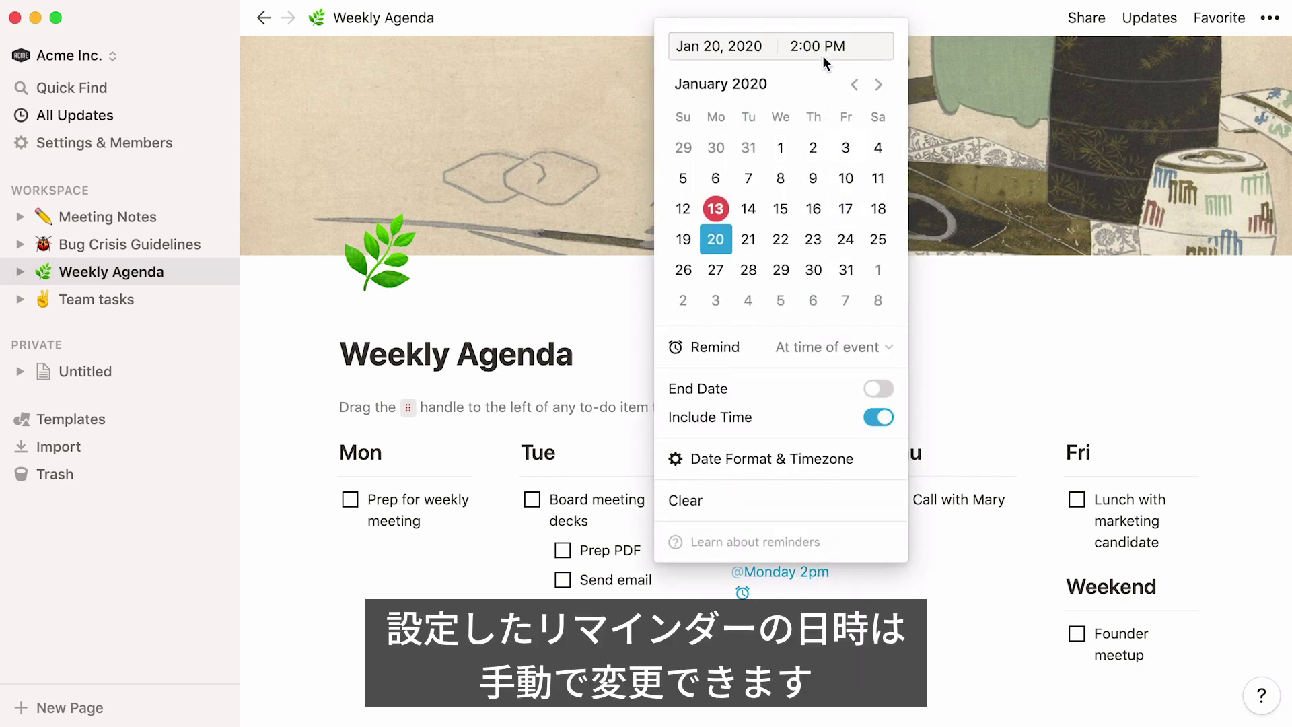
{"action": "left_click", "coordinate": [898, 348]}
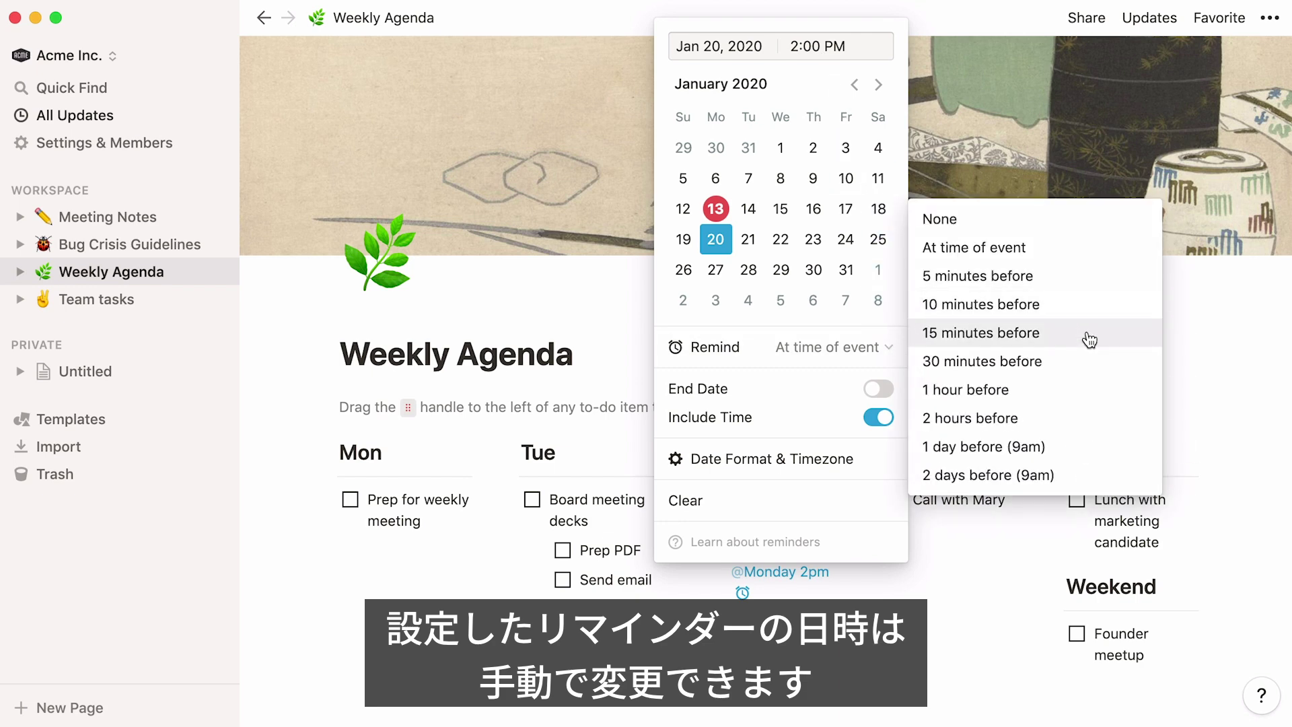
{"action": "left_click", "coordinate": [142, 298]}
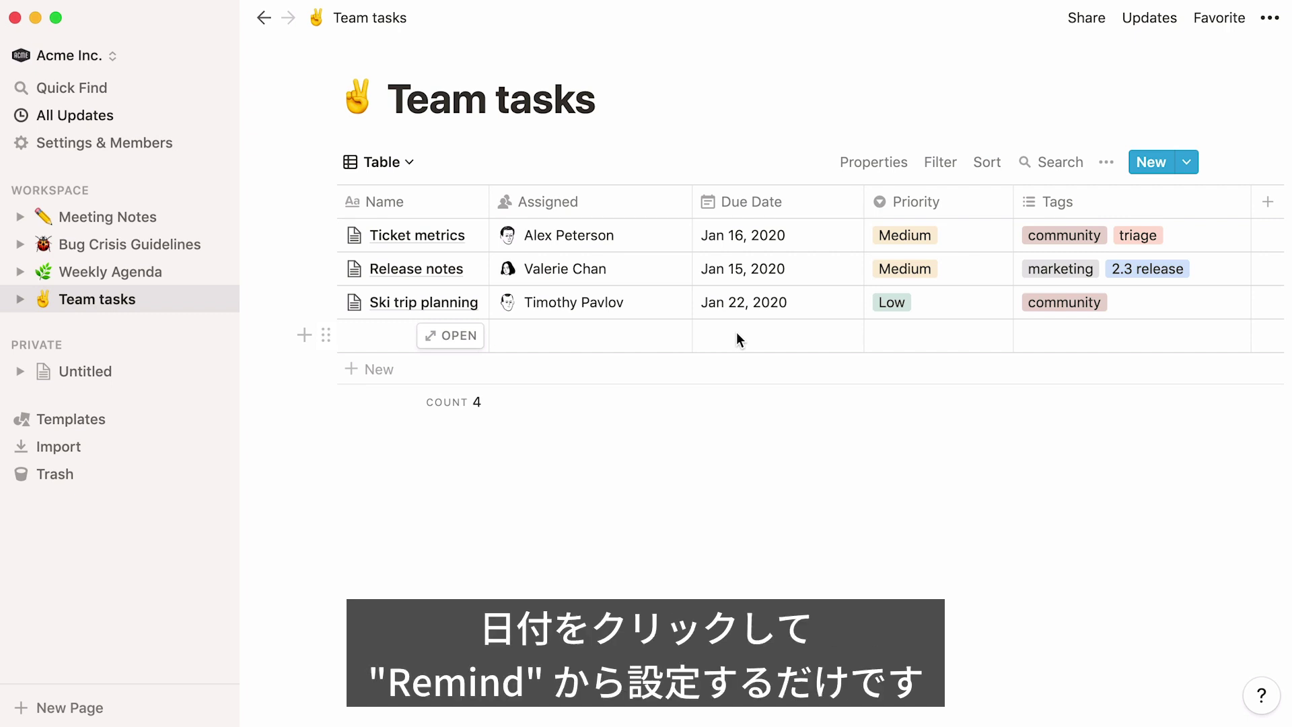
Give Ticket metrics' due date a 1-day-before reminder and a time (Jan 14, 2020 8:20 PM)
{"action": "left_click", "coordinate": [766, 238]}
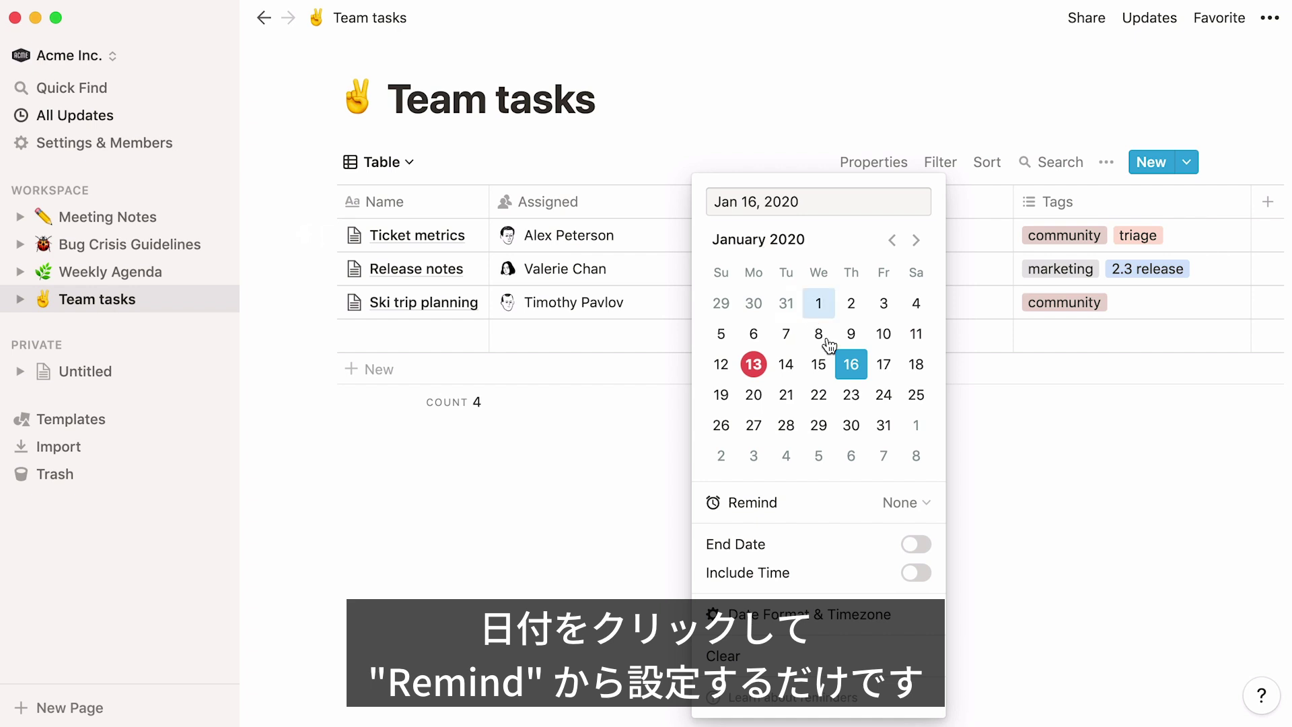
{"action": "left_click", "coordinate": [909, 508]}
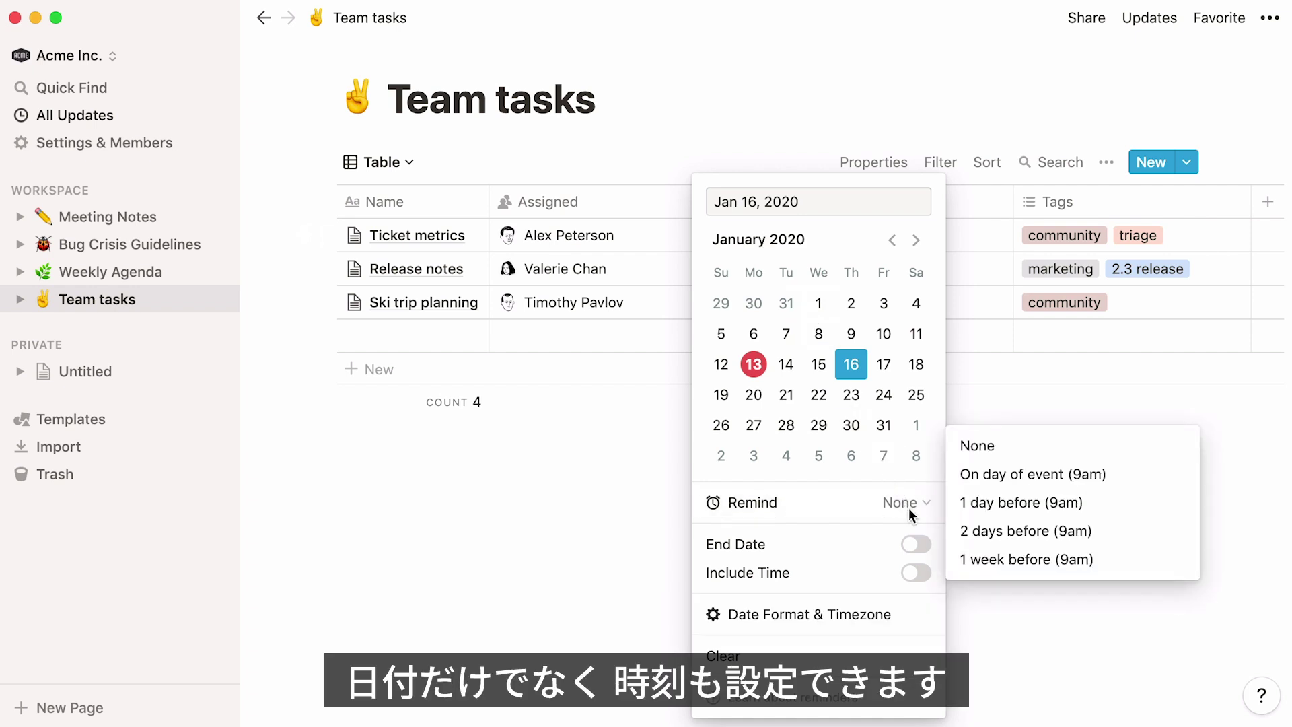
{"action": "left_click", "coordinate": [965, 500]}
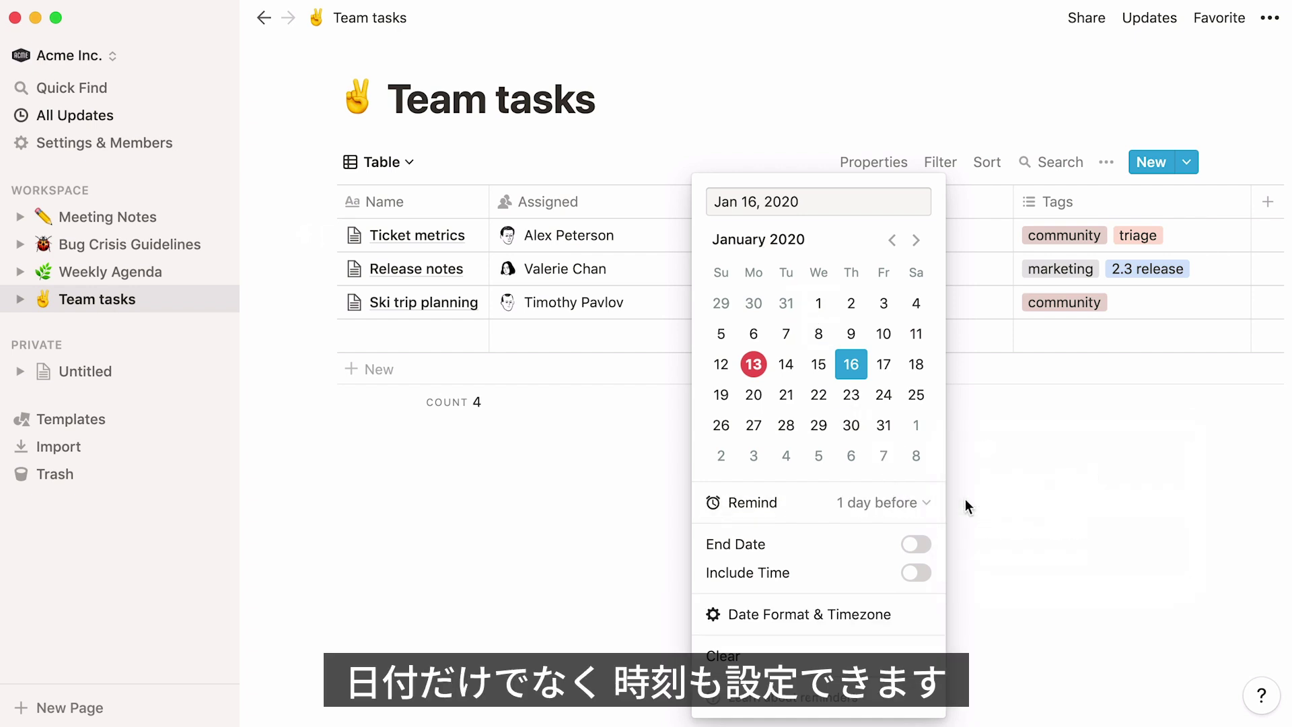
{"action": "left_click", "coordinate": [917, 575]}
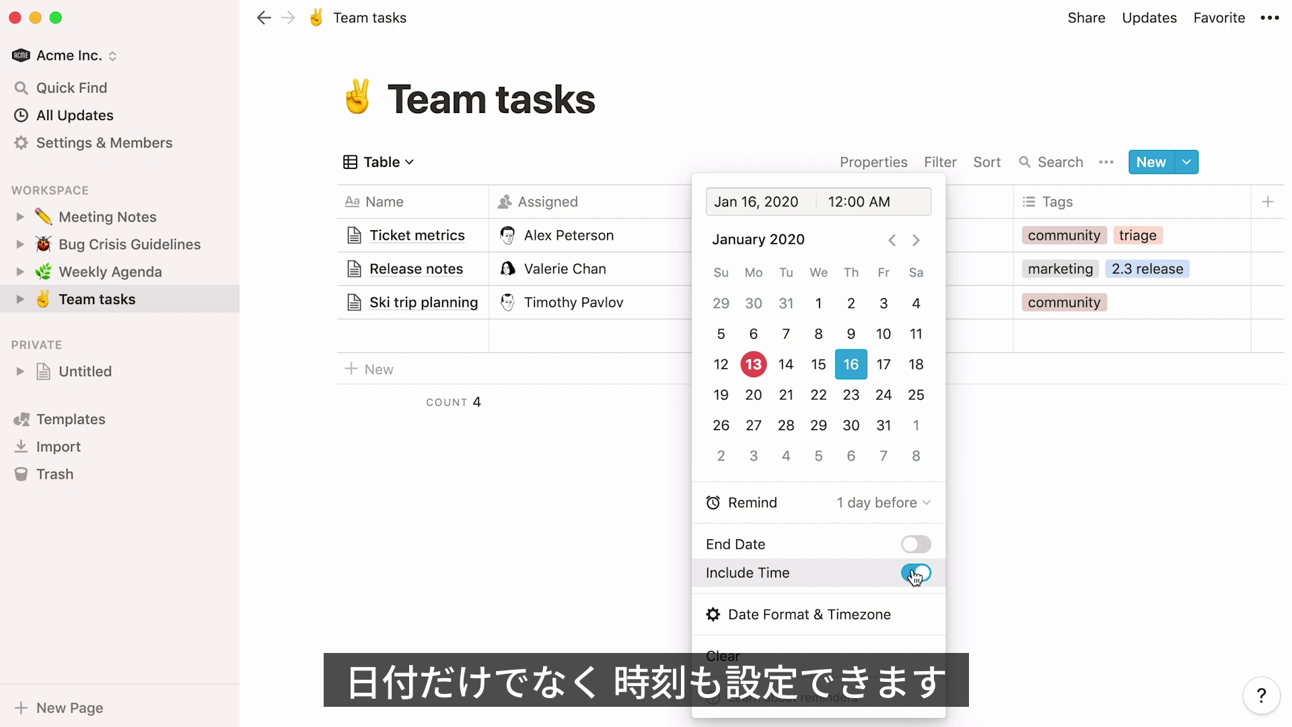
{"action": "left_click", "coordinate": [894, 501]}
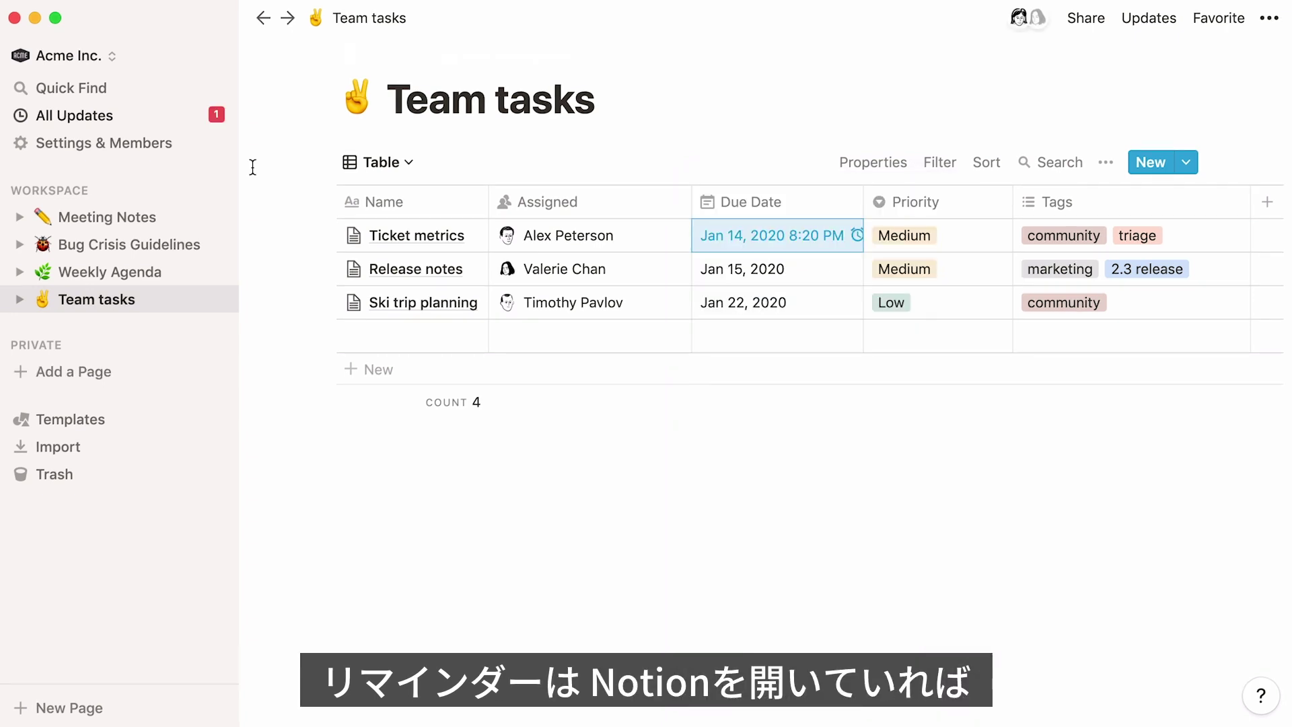
{"action": "left_click", "coordinate": [166, 122]}
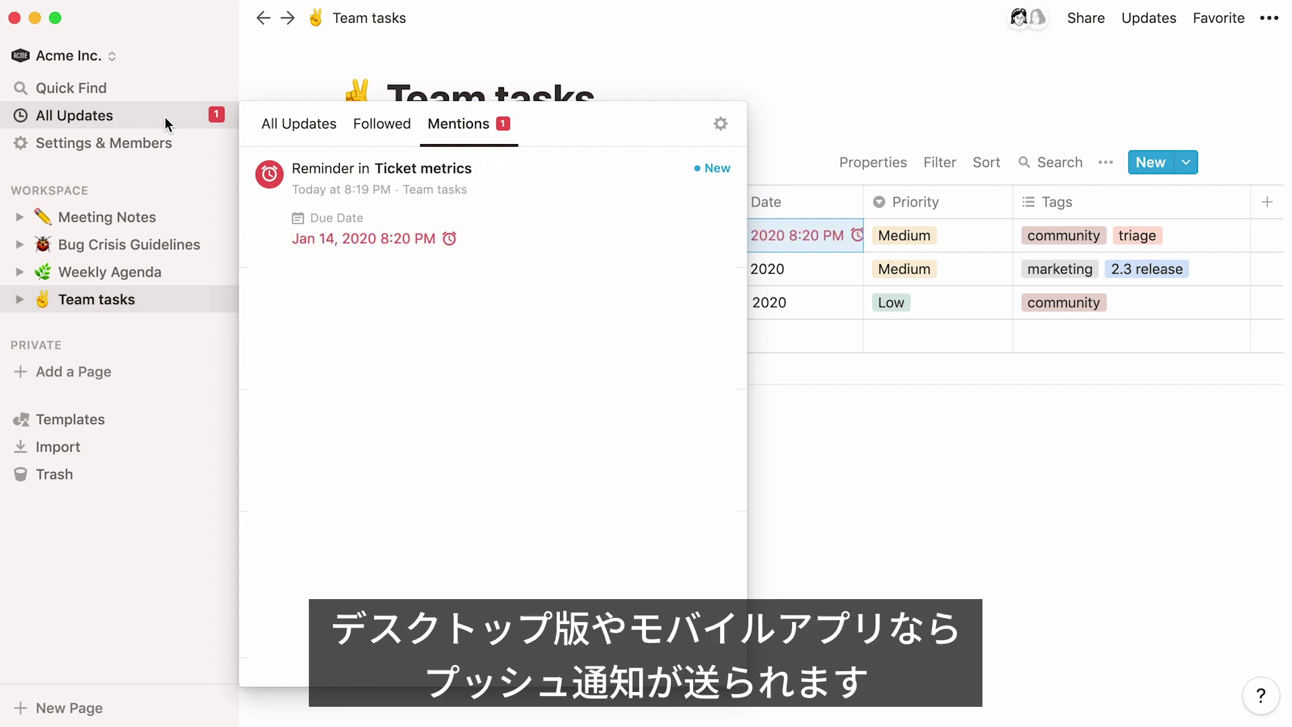
{"action": "left_click", "coordinate": [167, 122]}
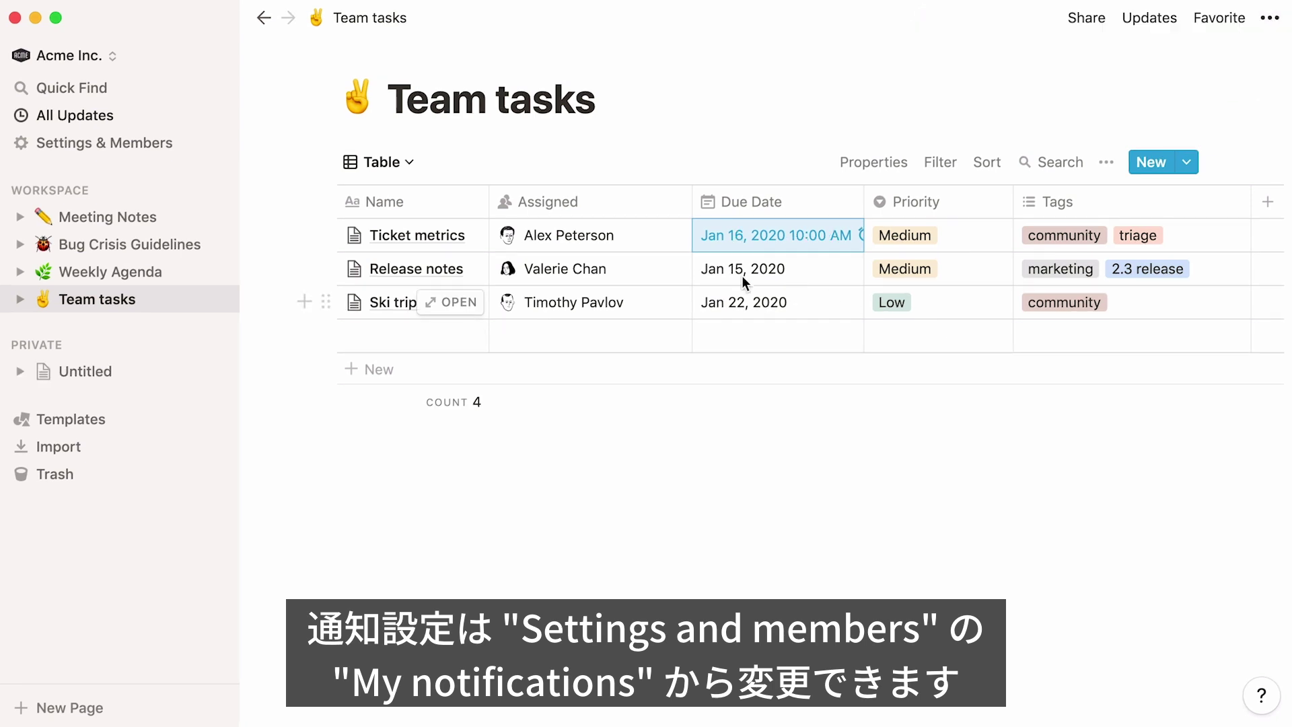
{"action": "mouse_move", "coordinate": [104, 143]}
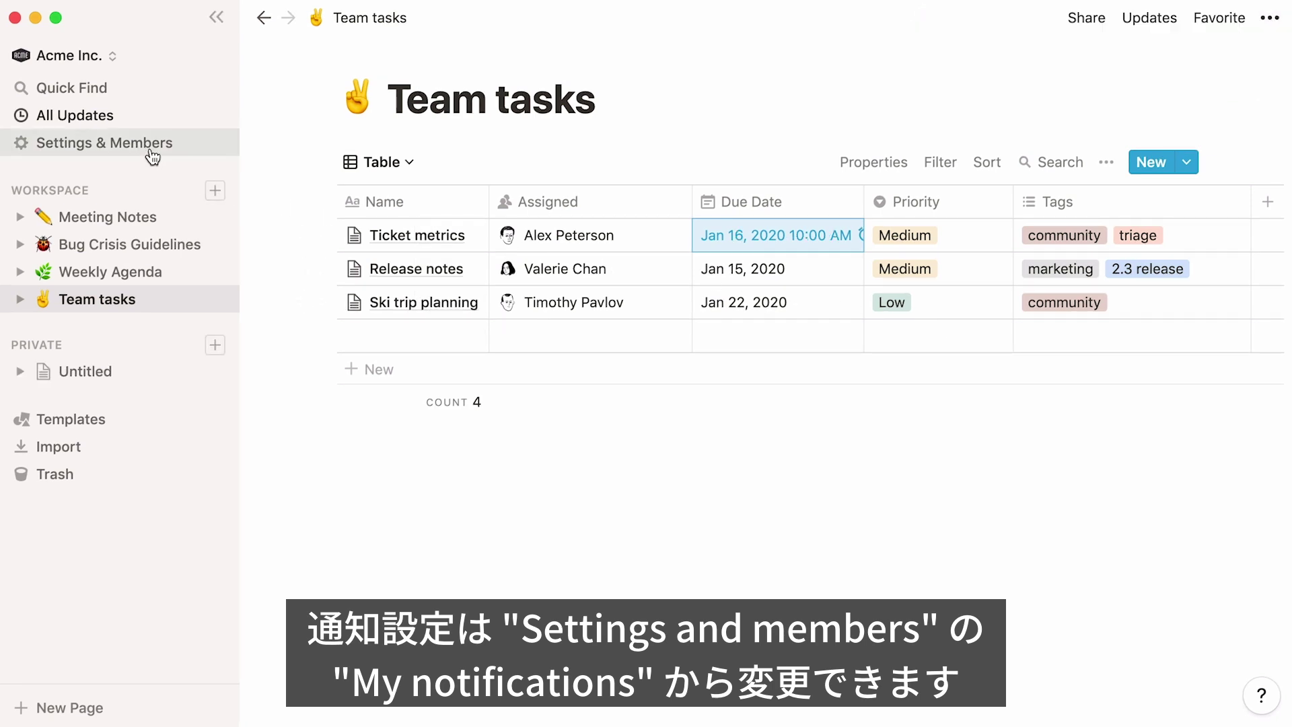
{"action": "left_click", "coordinate": [151, 153]}
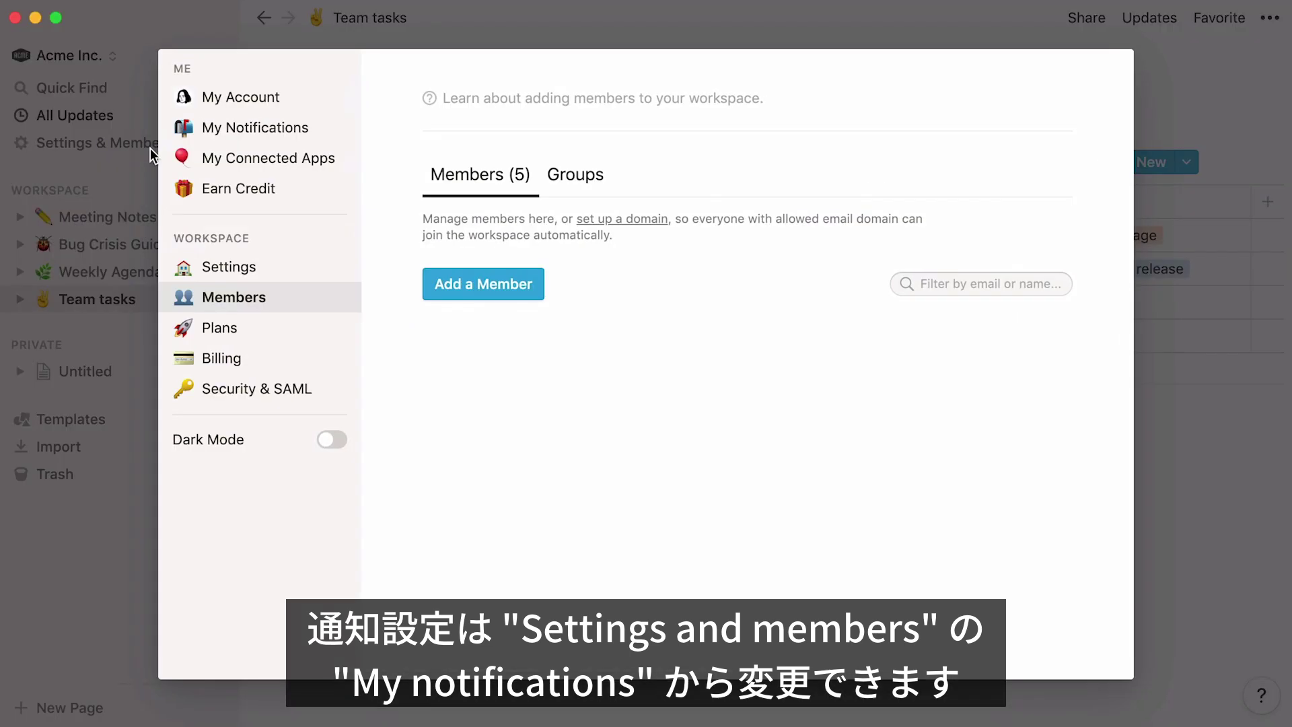
{"action": "left_click", "coordinate": [340, 140]}
{"action": "left_click", "coordinate": [1055, 175]}
{"action": "left_click", "coordinate": [1182, 128]}
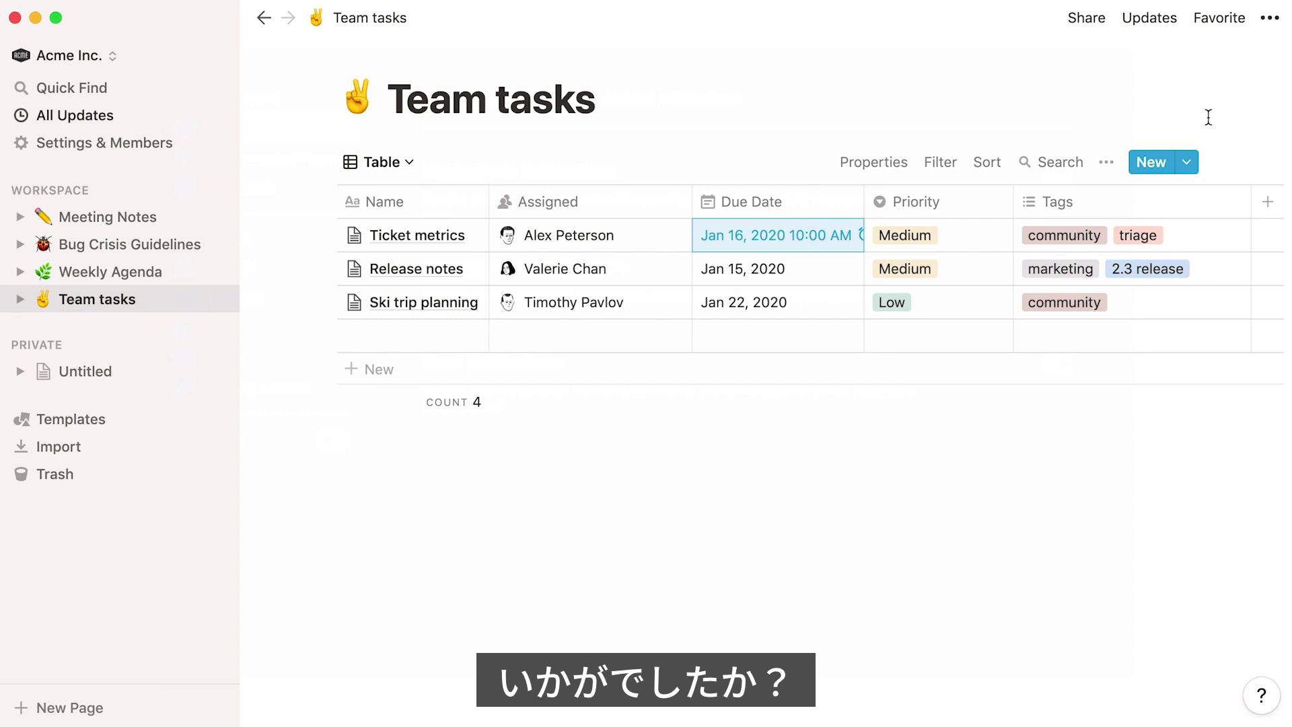